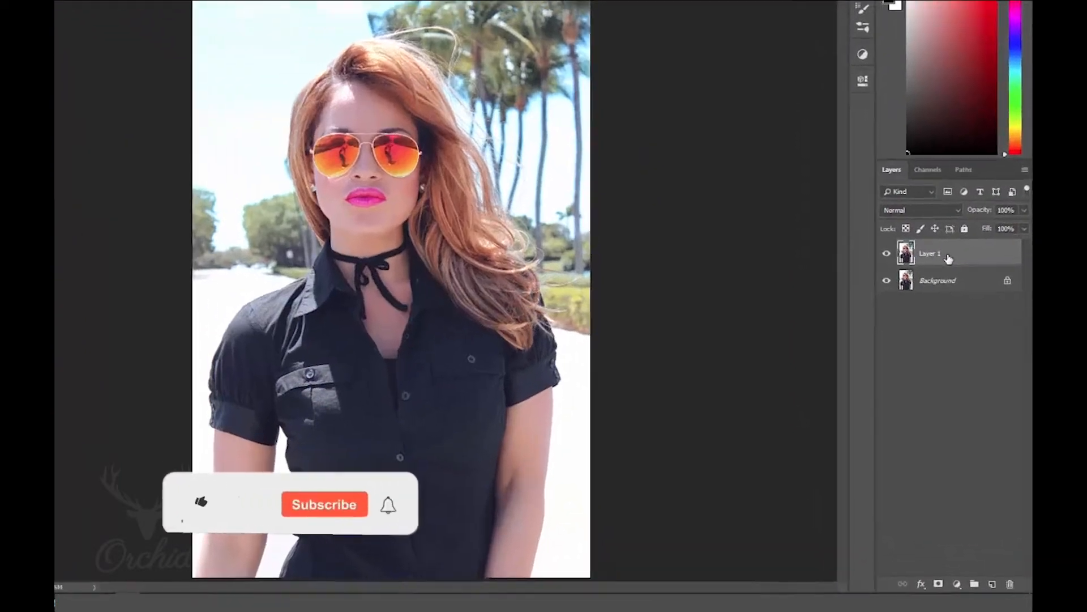
Convert Layer 1 to a smart object and darken its edges with a custom Lens Correction vignette.
right_click(958, 301)
left_click(826, 131)
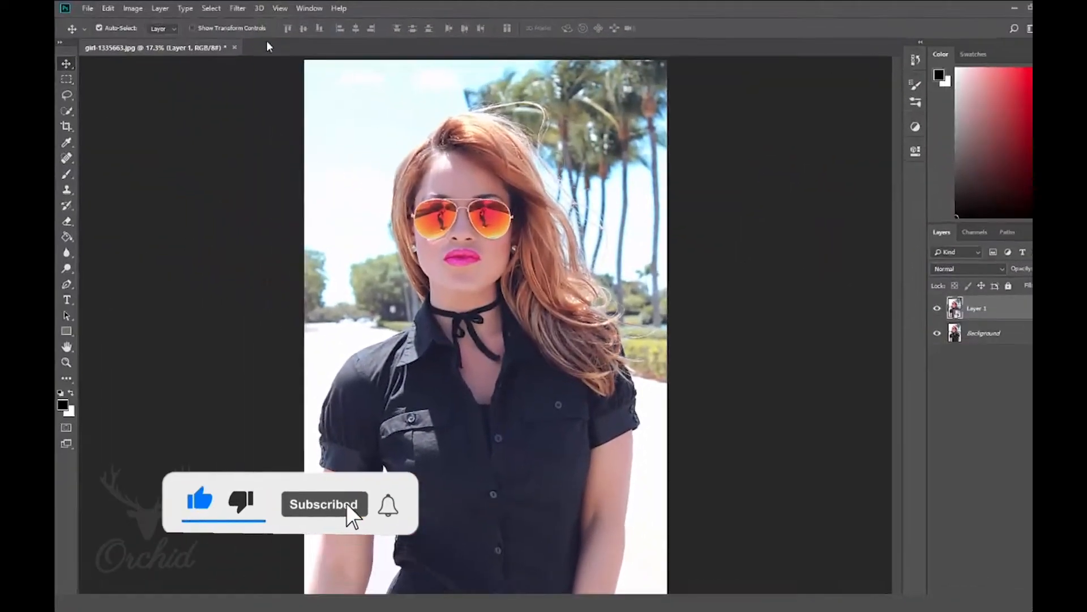
left_click(237, 8)
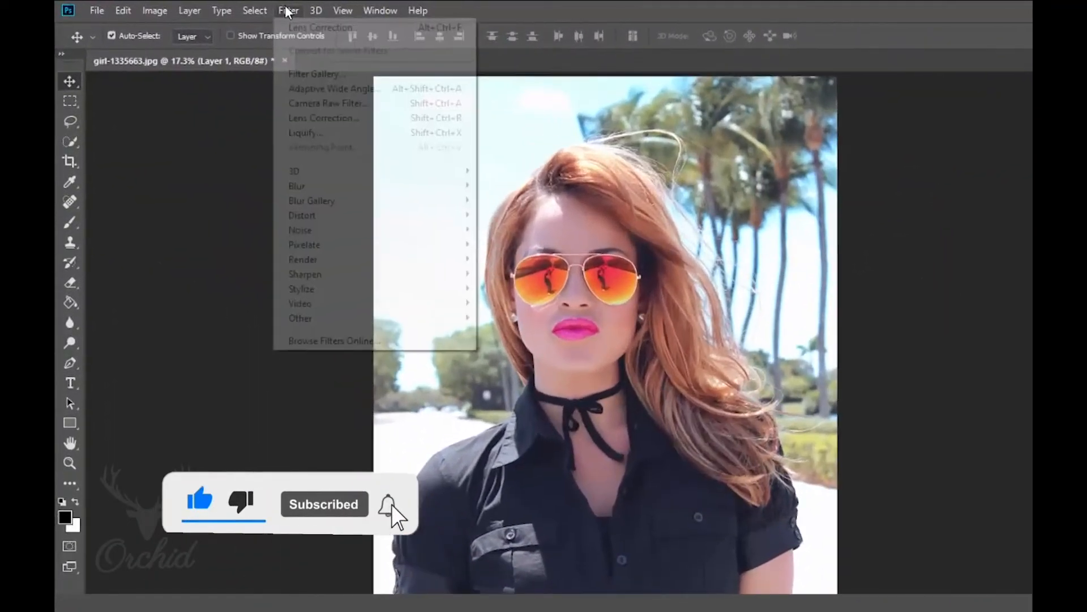
left_click(261, 96)
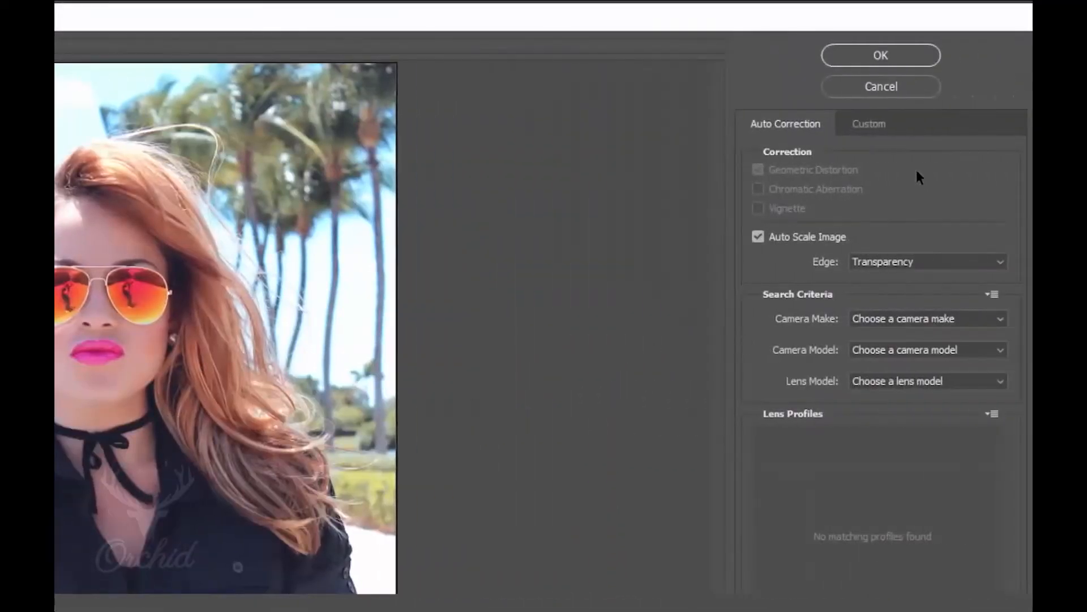
left_click(876, 124)
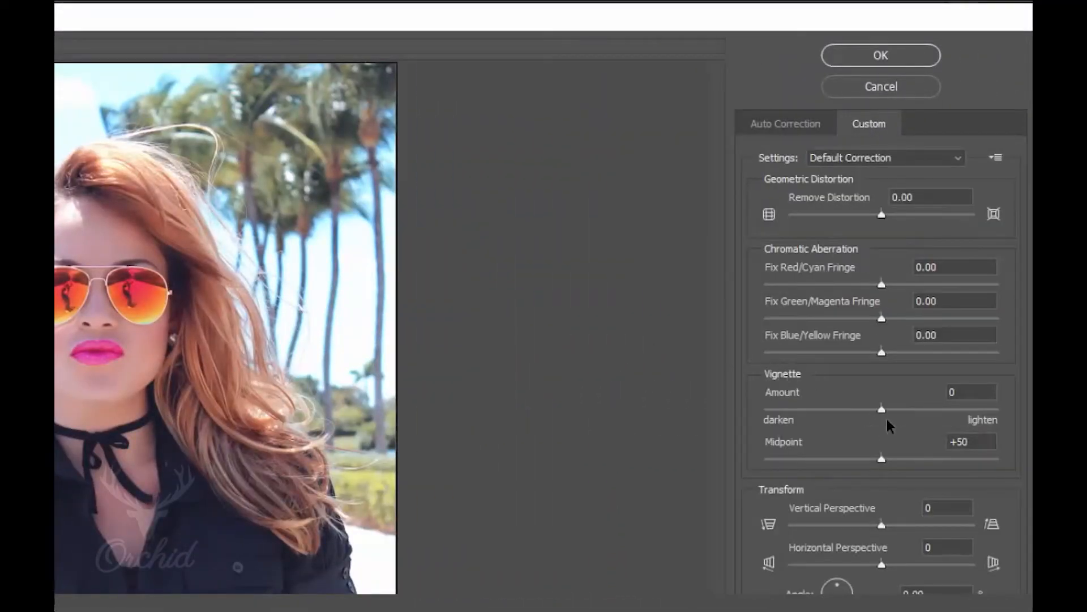
left_click_drag(884, 412, 848, 408)
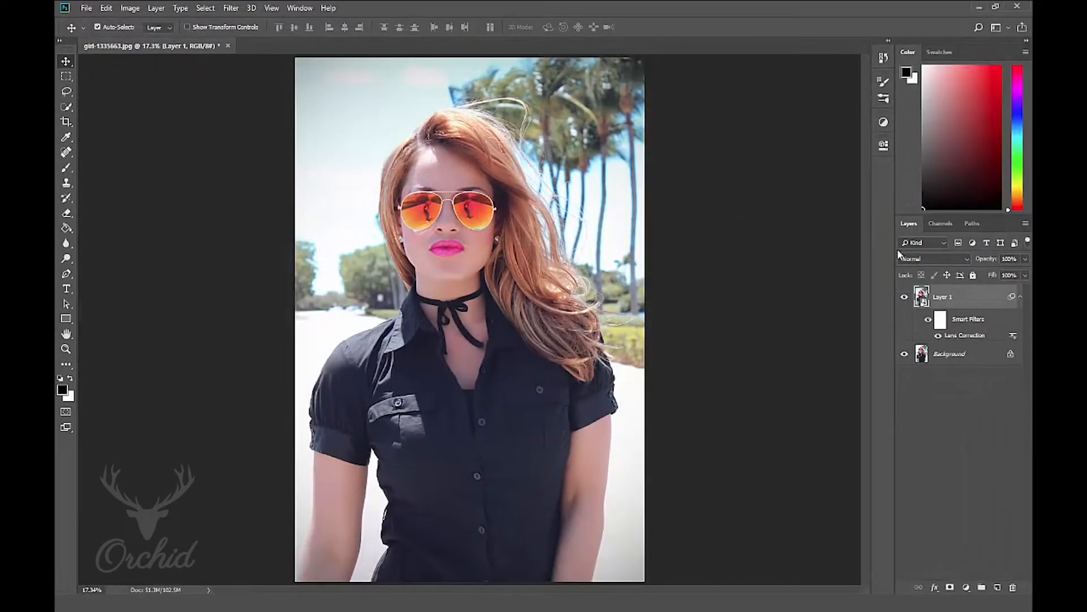
Paint black with a large soft brush on Layer 1's smart filter mask to remove the vignette around the photo's lower edges.
left_click(940, 322)
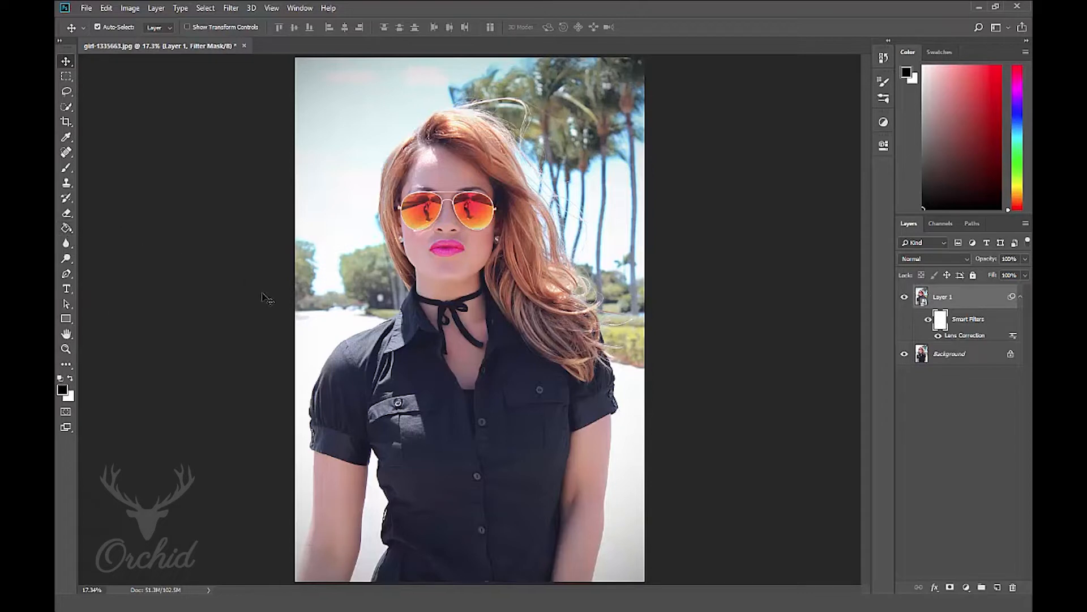
scroll(326, 310, "down", 1)
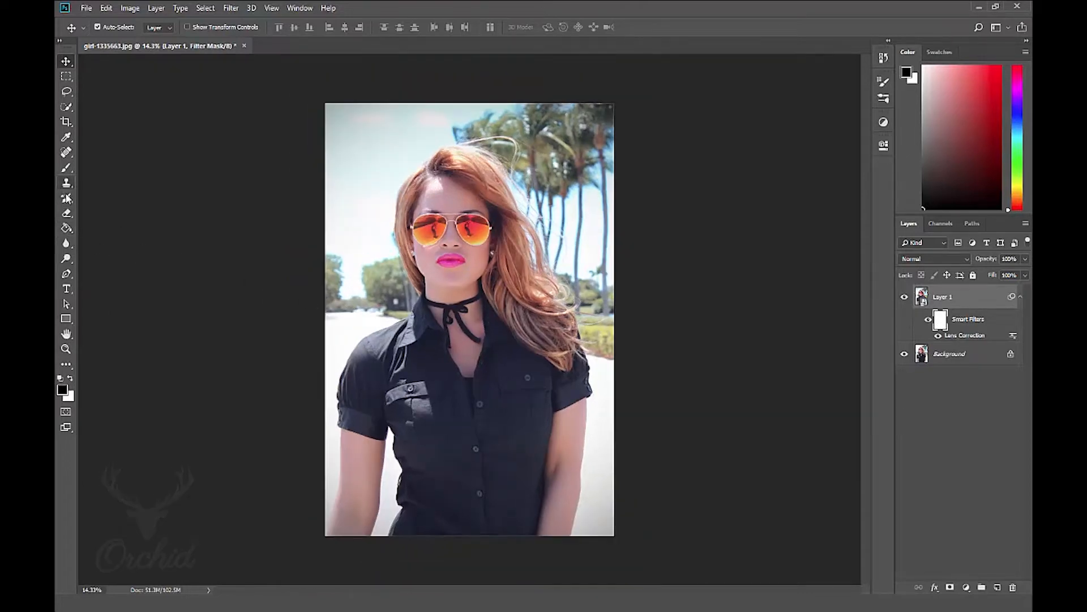
left_click(66, 168)
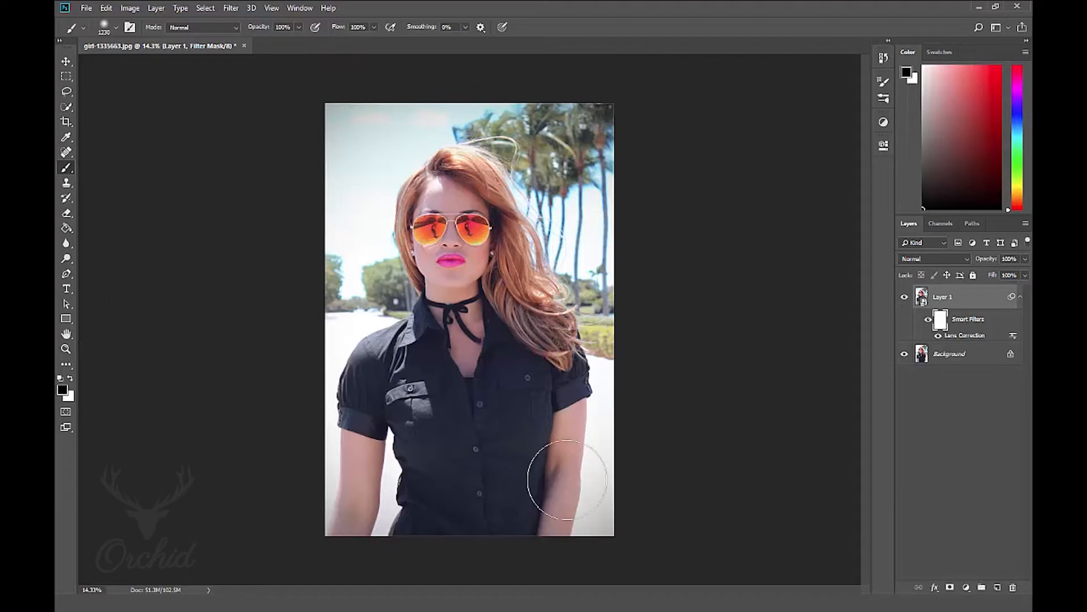
left_click_drag(599, 433, 540, 547)
mouse_move(612, 517)
left_mouse_down()
mouse_move(333, 540)
mouse_move(311, 372)
left_mouse_up()
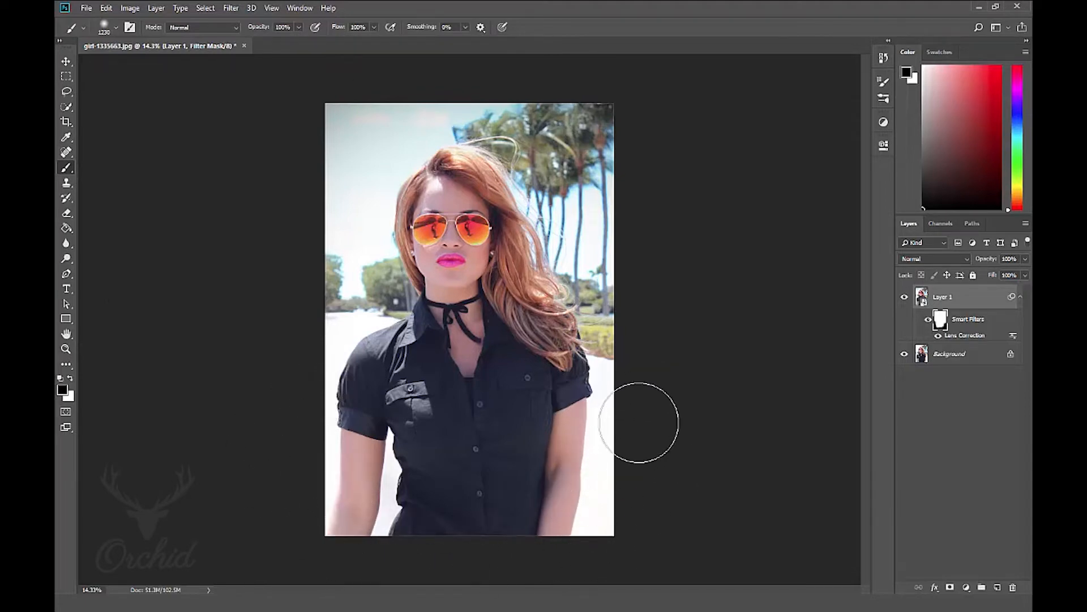
left_click(64, 64)
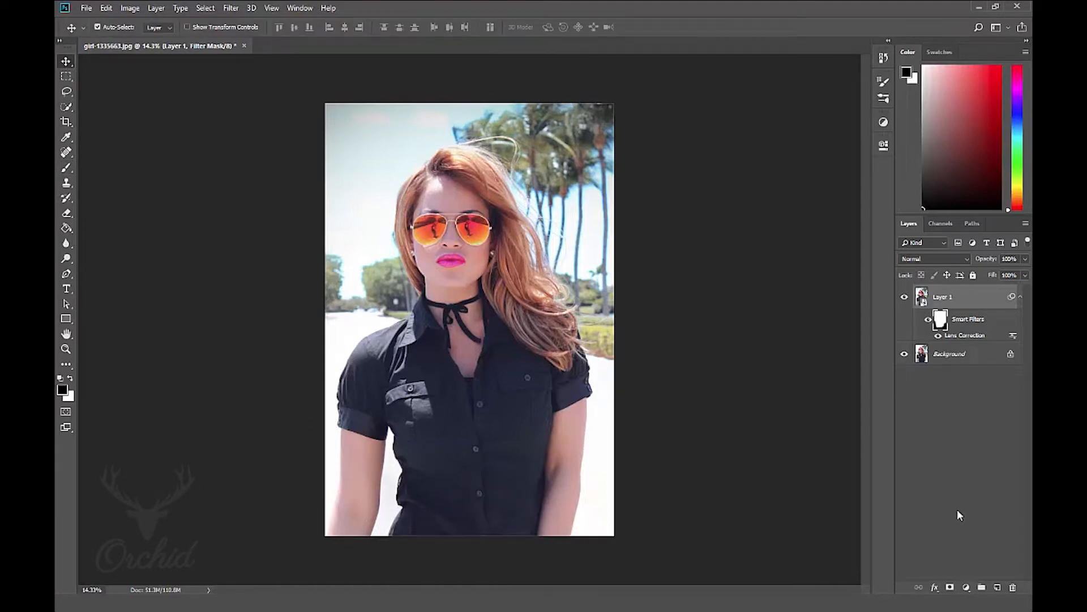
Add a new layer filled with black and render a 105mm Prime lens flare at 100% brightness on it.
left_click(998, 588)
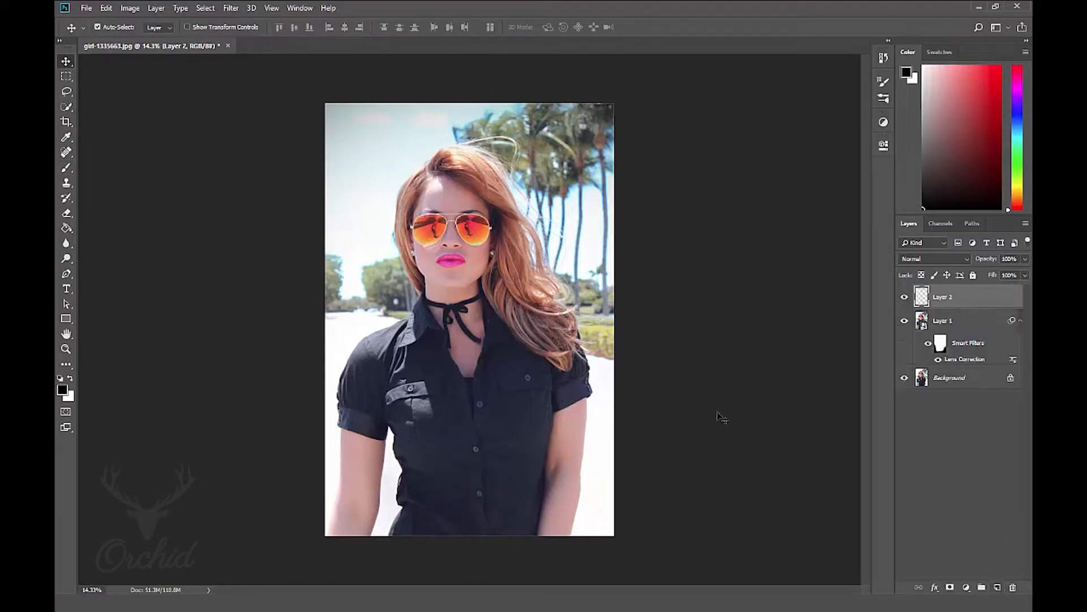
left_click(67, 228)
left_click(107, 236)
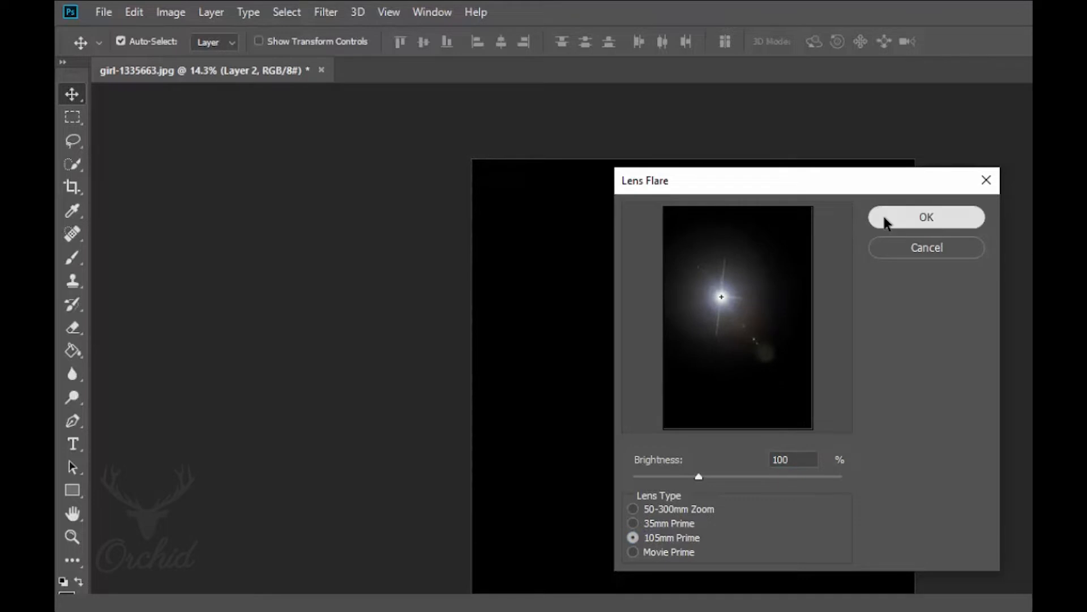
left_click(885, 220)
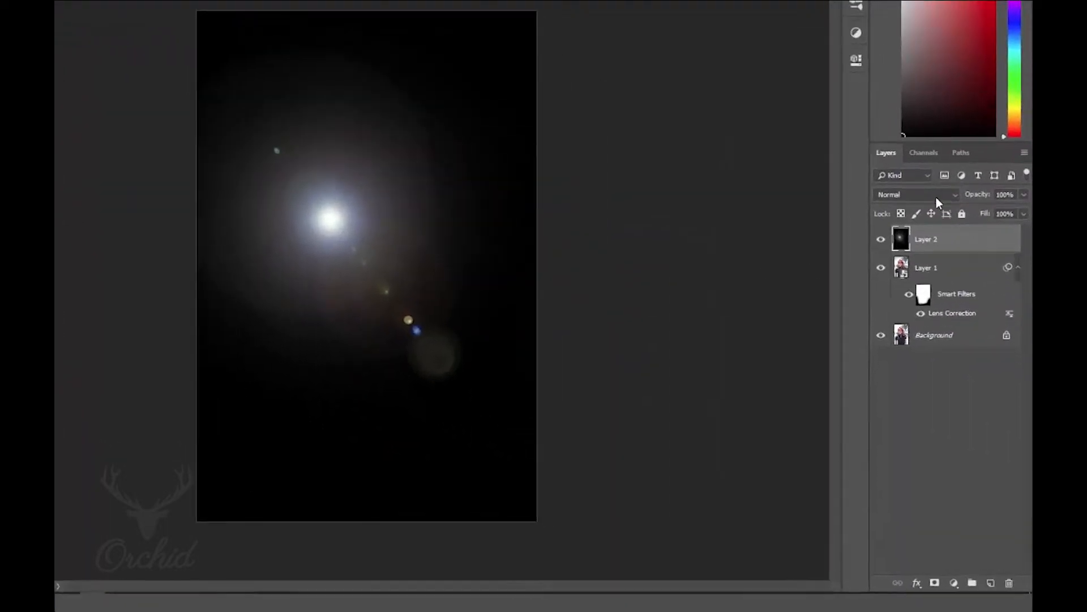
Set the lens flare layer's blend mode to Screen and shift the flare slightly across the woman's chin.
left_click(1009, 275)
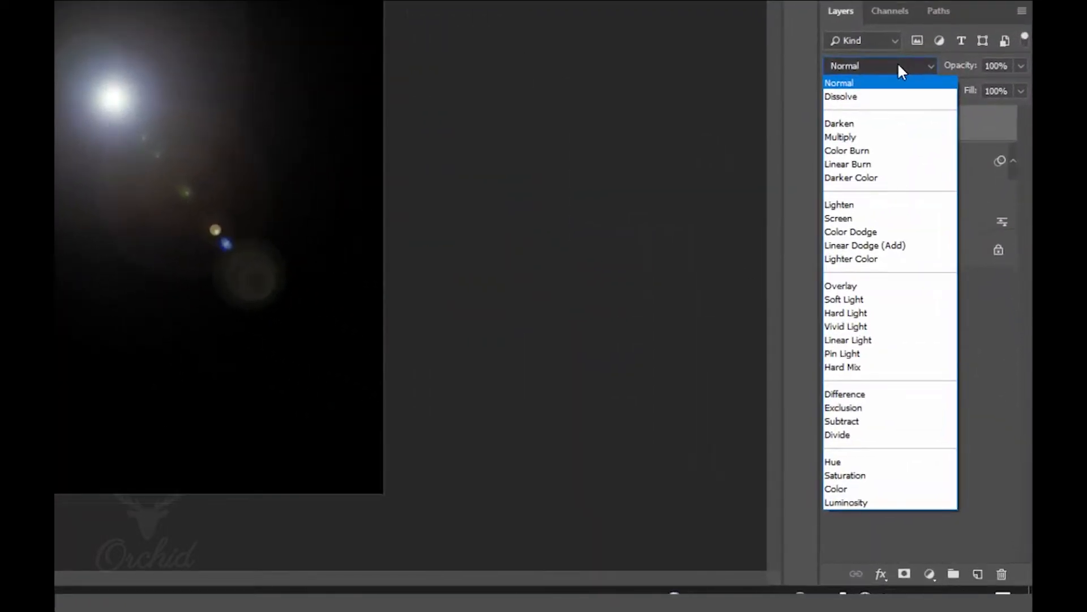
left_click(855, 218)
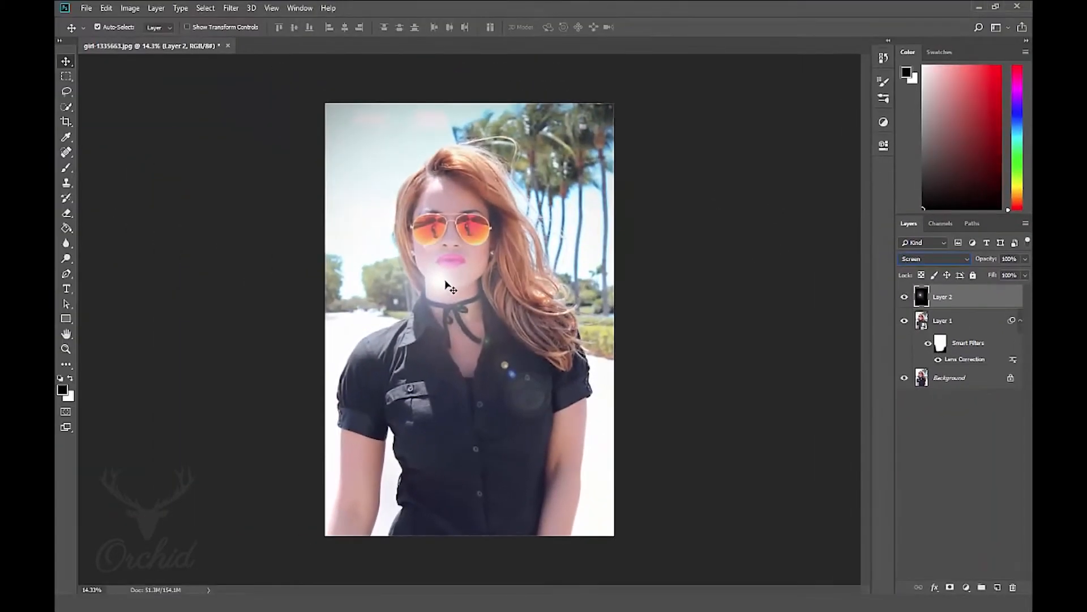
left_click_drag(444, 287, 472, 283)
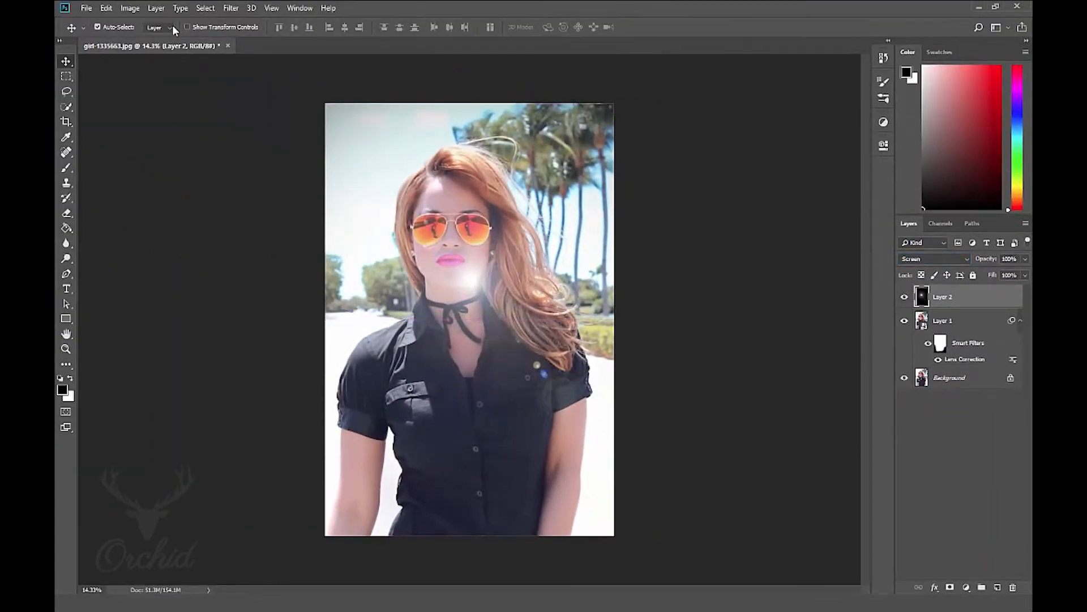
Colorize the lens flare layer red using Hue/Saturation with hue 0 and saturation 48.
left_click(130, 8)
mouse_move(147, 39)
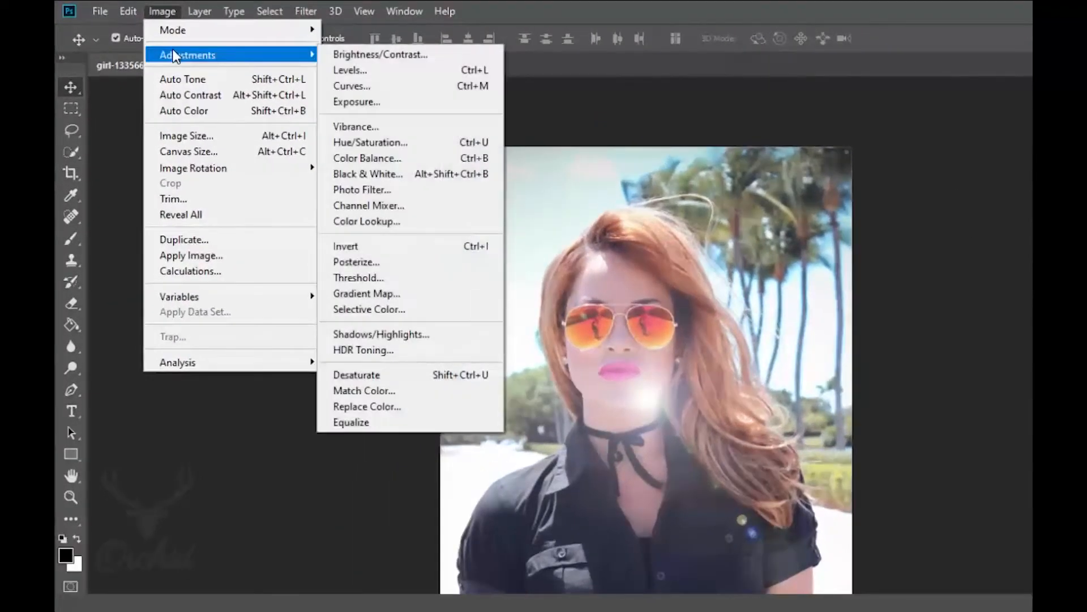
left_click(371, 142)
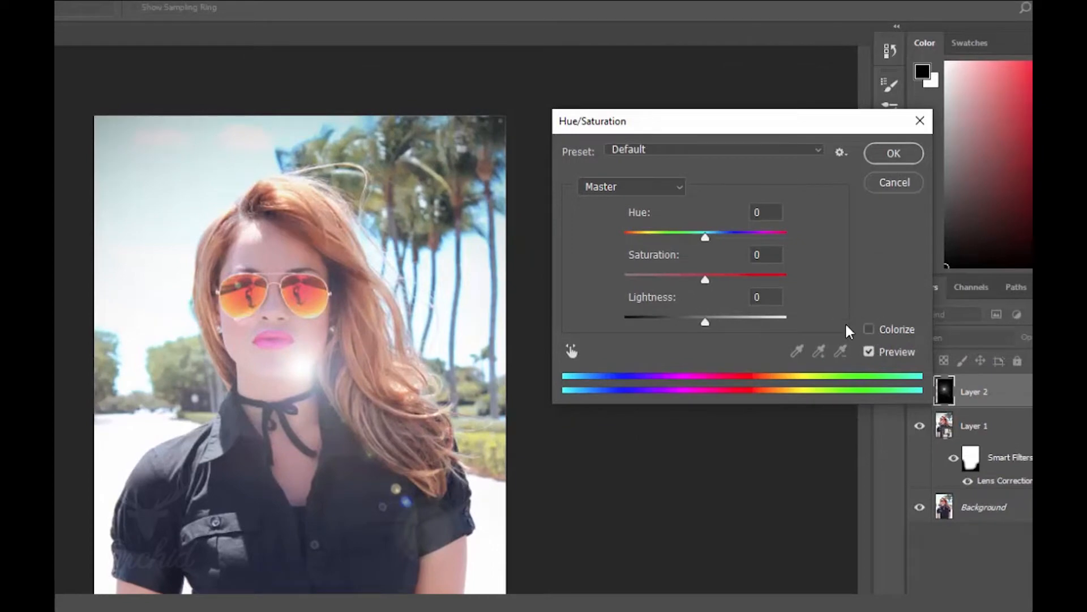
left_click(869, 329)
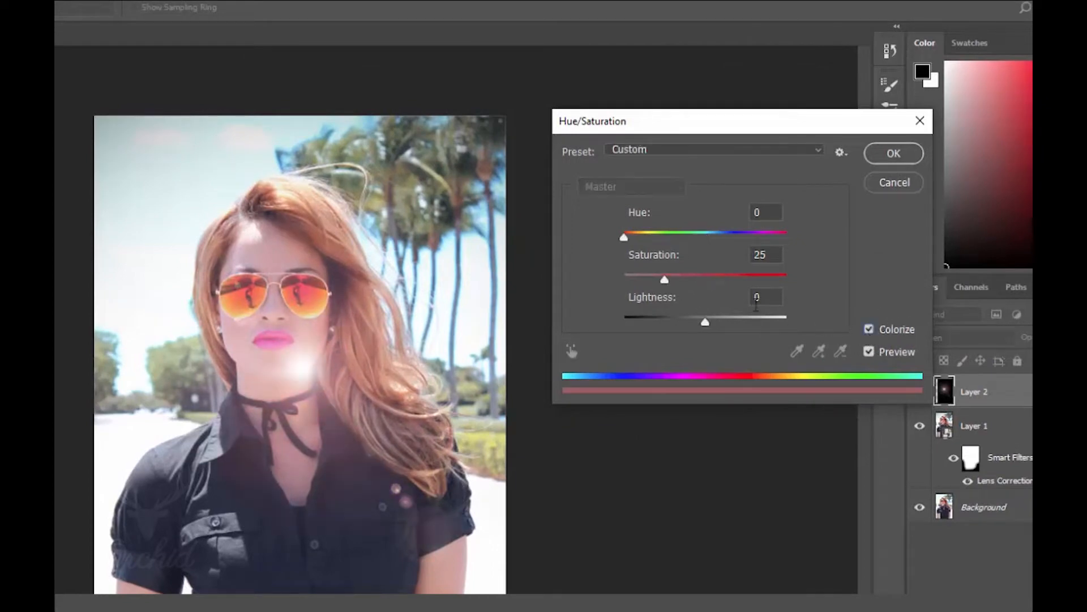
left_click_drag(665, 281, 703, 281)
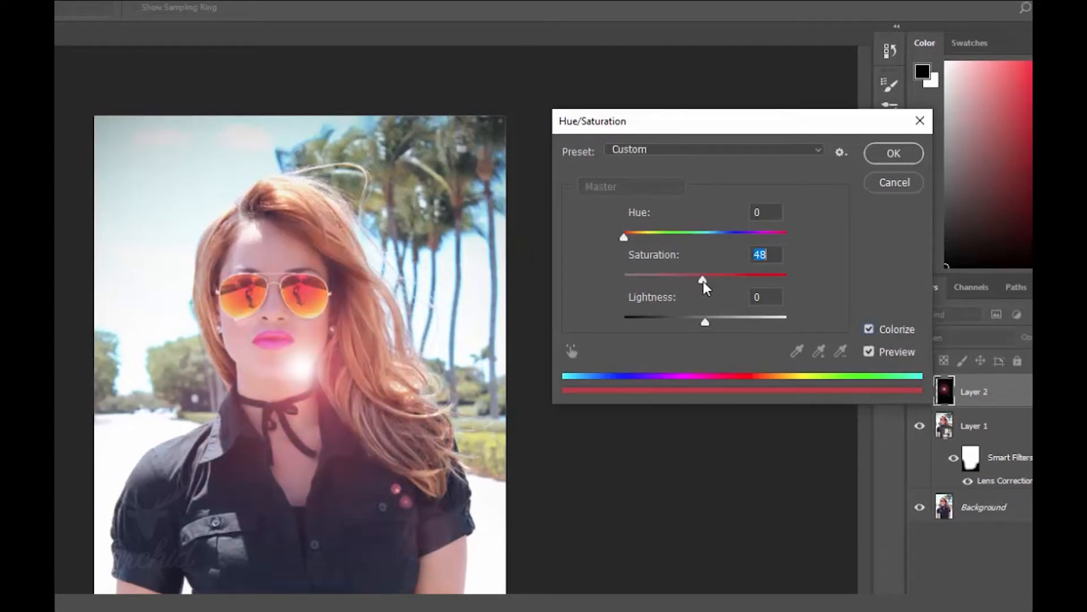
key("Return")
Move the red lens flare from the woman's chin to the upper-left sky of the photo.
left_click_drag(294, 367, 160, 137)
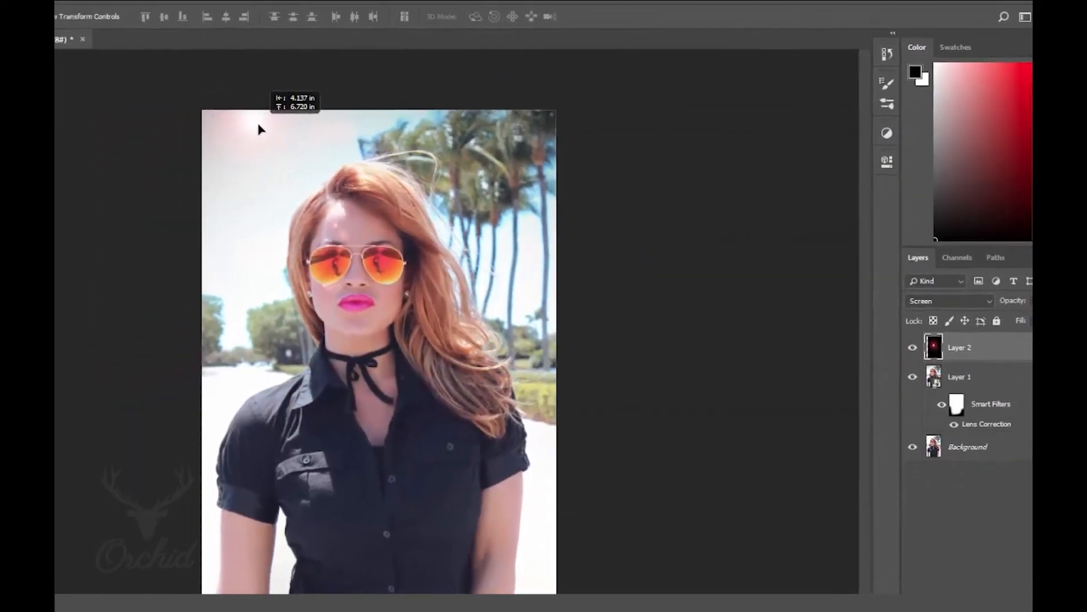
left_click_drag(259, 129, 266, 135)
left_click_drag(377, 124, 380, 127)
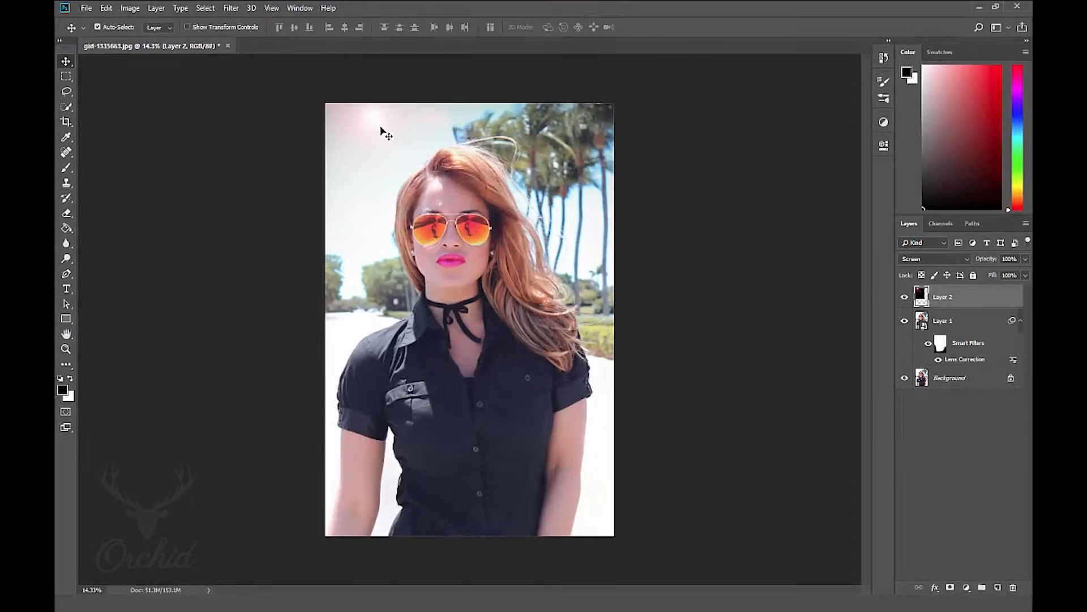
Flip the lens flare layer horizontally, scale it to about 127% width and 114% height, and place its glow in the upper-left sky.
key("ctrl+t")
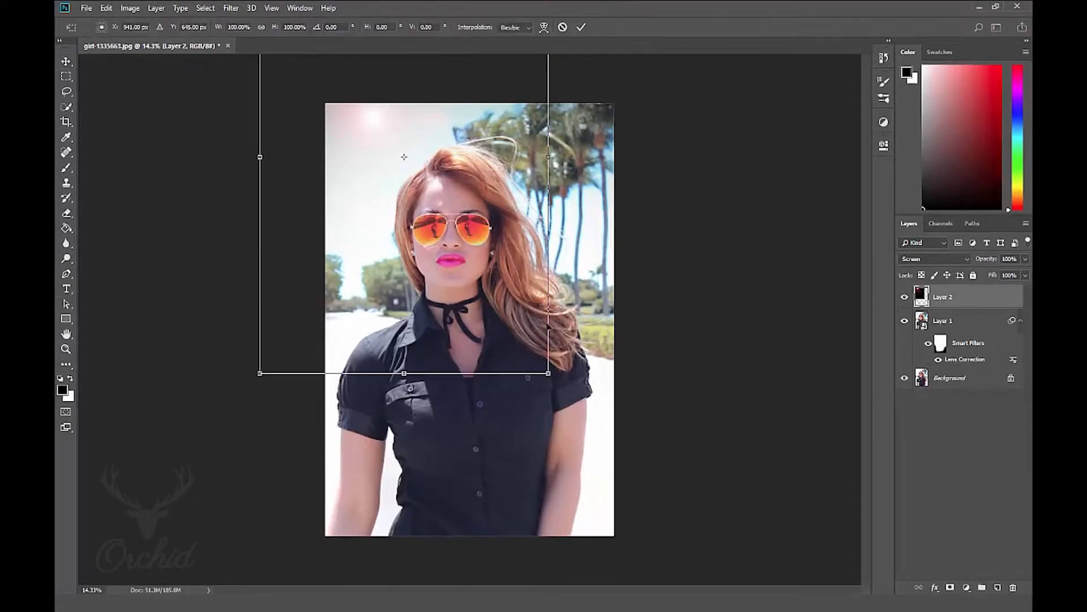
right_click(415, 277)
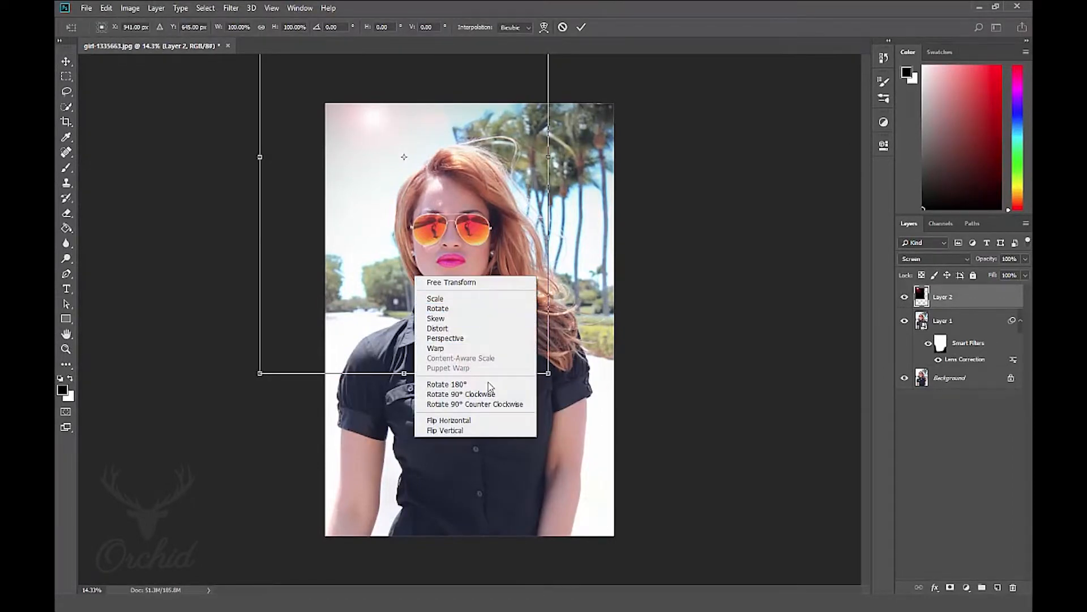
left_click(473, 422)
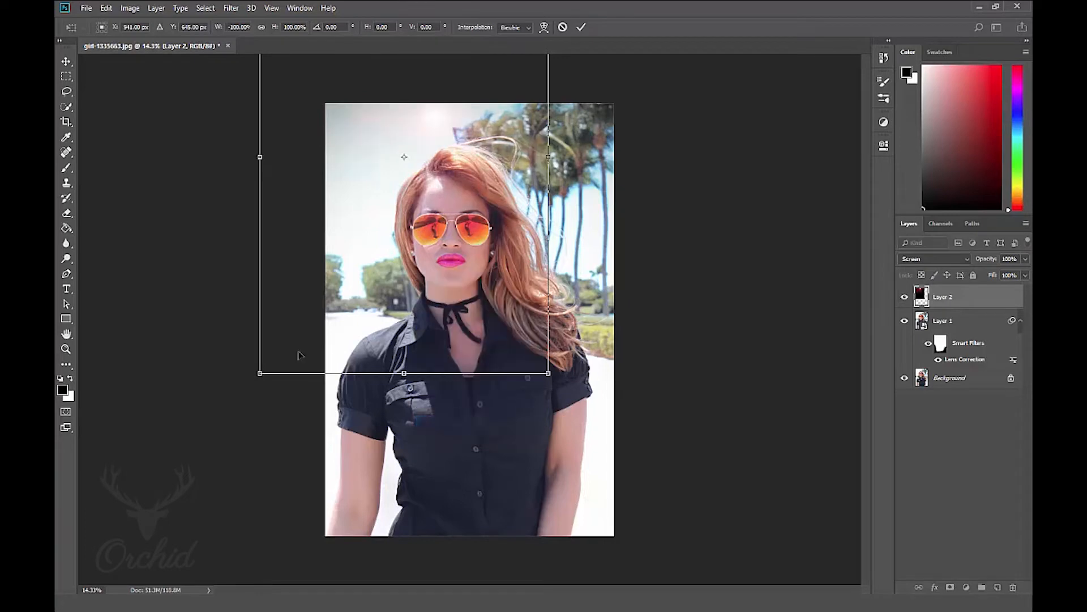
left_click_drag(443, 129, 372, 136)
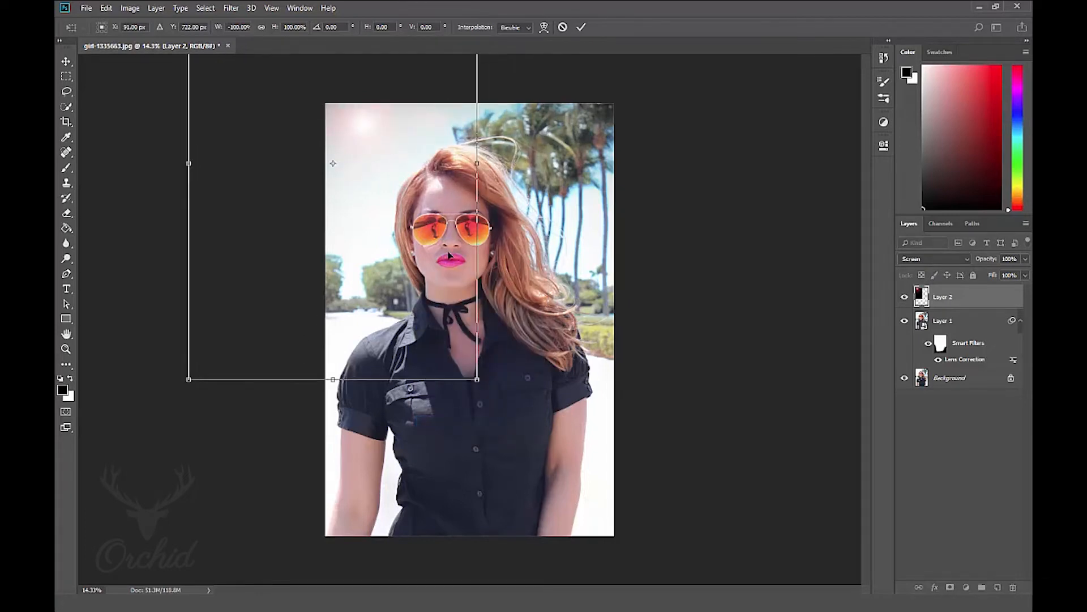
left_click_drag(480, 383, 554, 437)
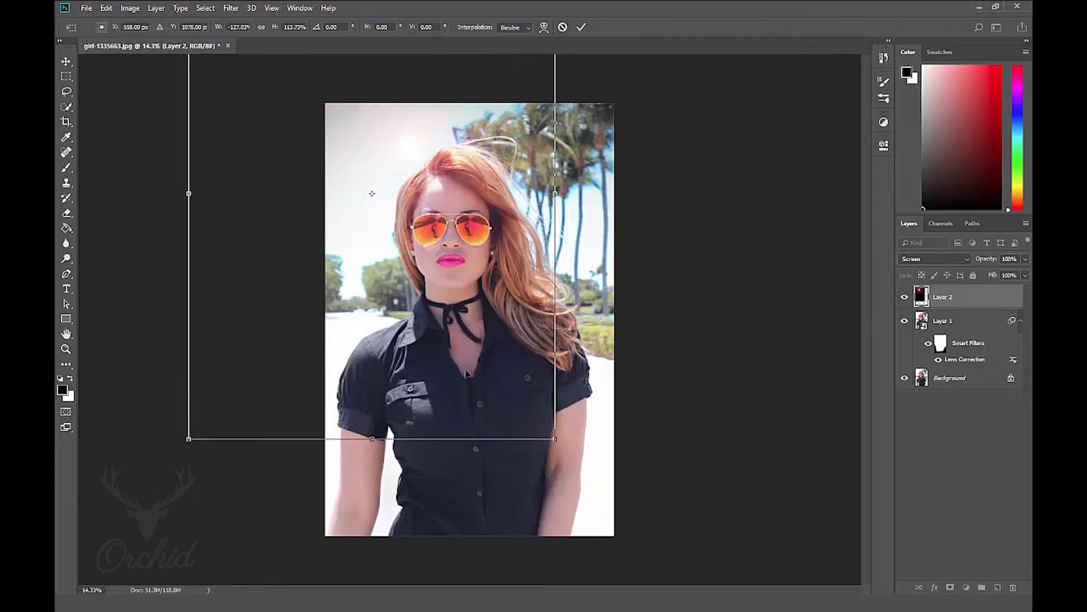
left_click_drag(454, 346, 415, 321)
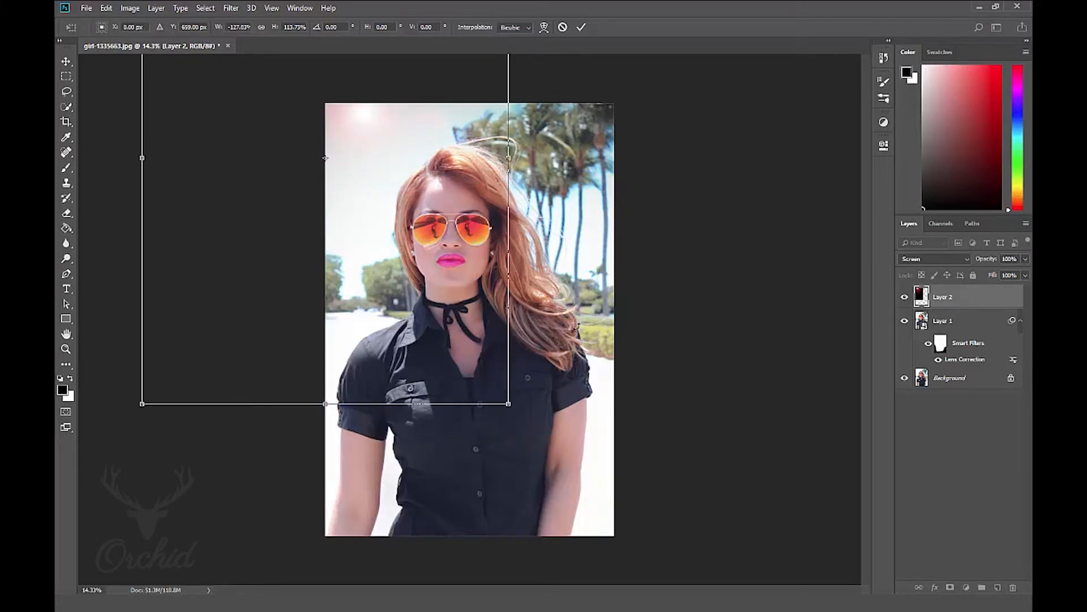
key("Return")
Apply a Gaussian Blur to the lens flare layer to soften the glow.
left_click(230, 7)
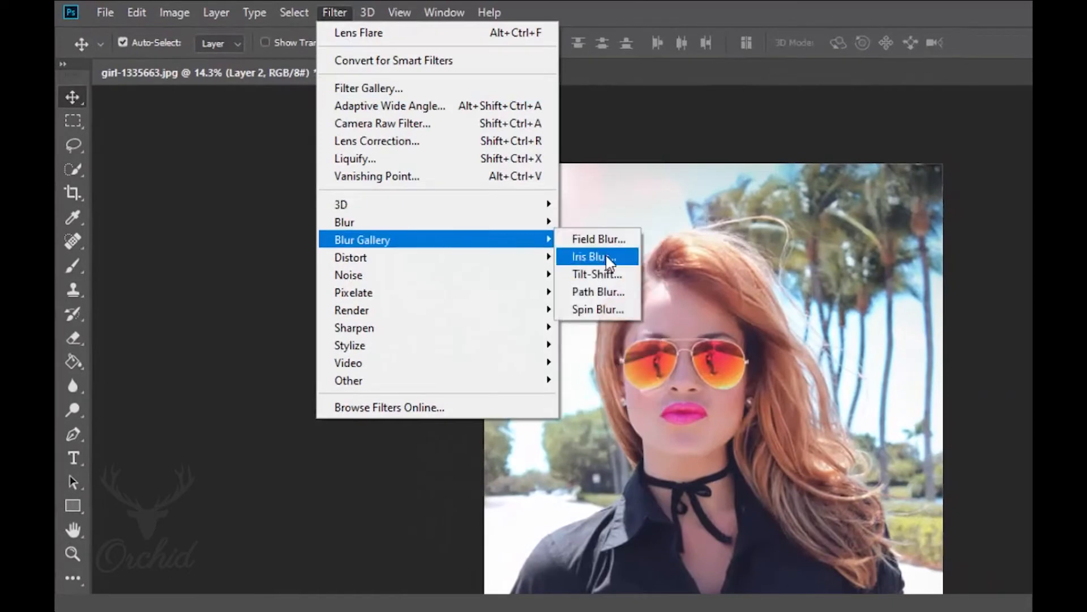
mouse_move(326, 143)
left_click(609, 292)
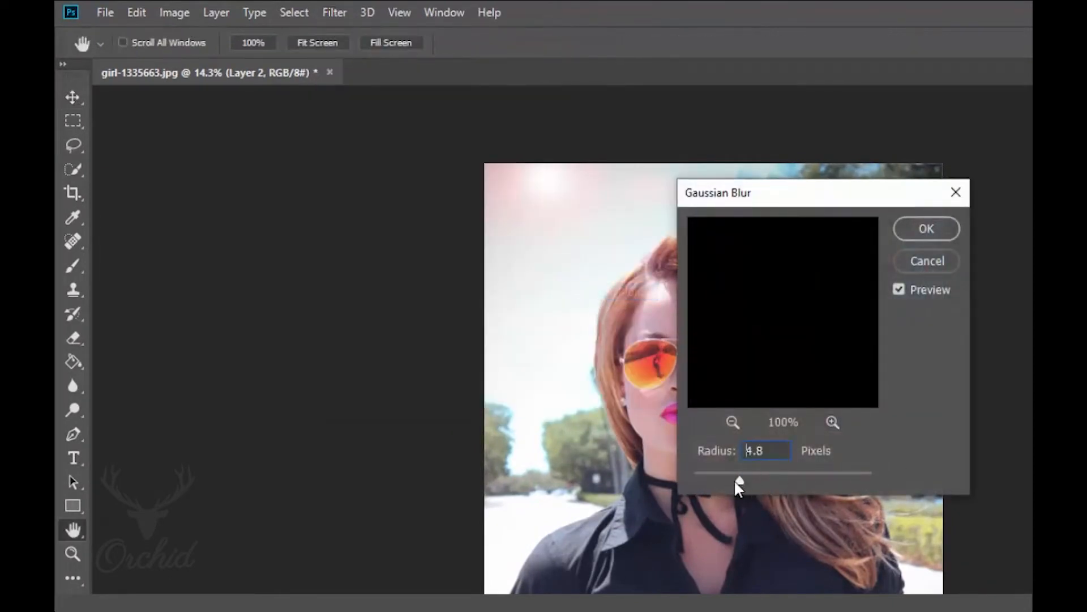
left_click_drag(723, 479, 723, 481)
left_click(913, 228)
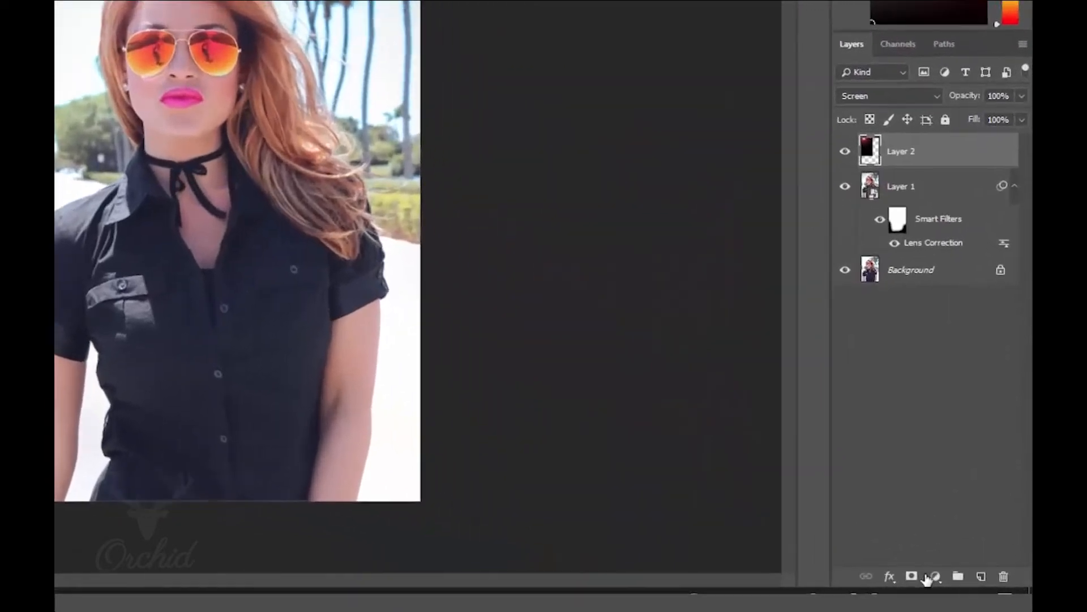
Add a Solid Color fill layer in dark blue 010e48 above the lens flare layer.
left_click(946, 585)
left_click(916, 224)
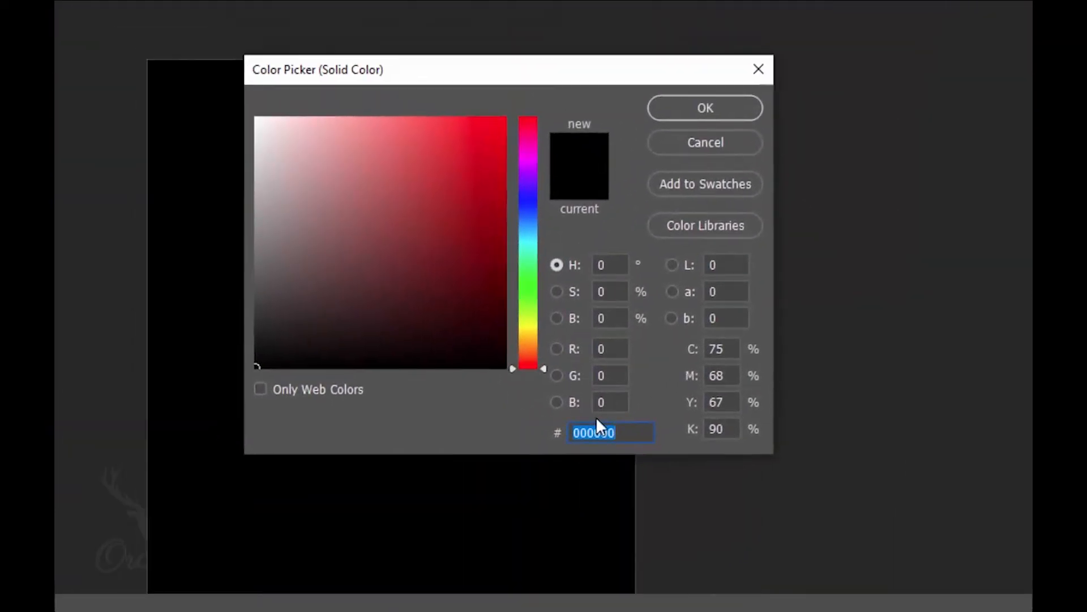
type("011")
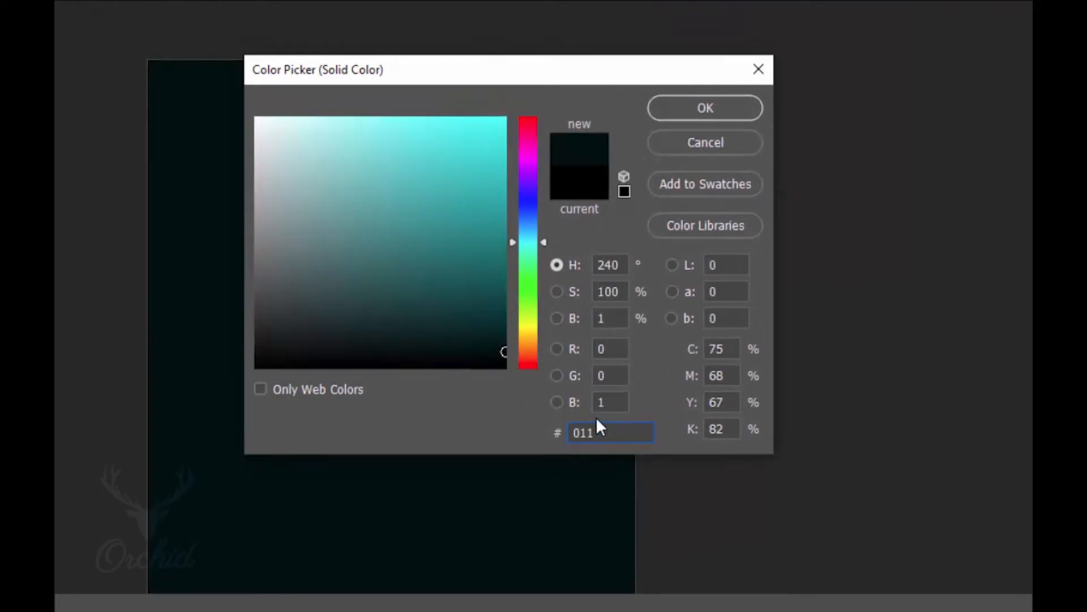
key("BackSpace")
type("0")
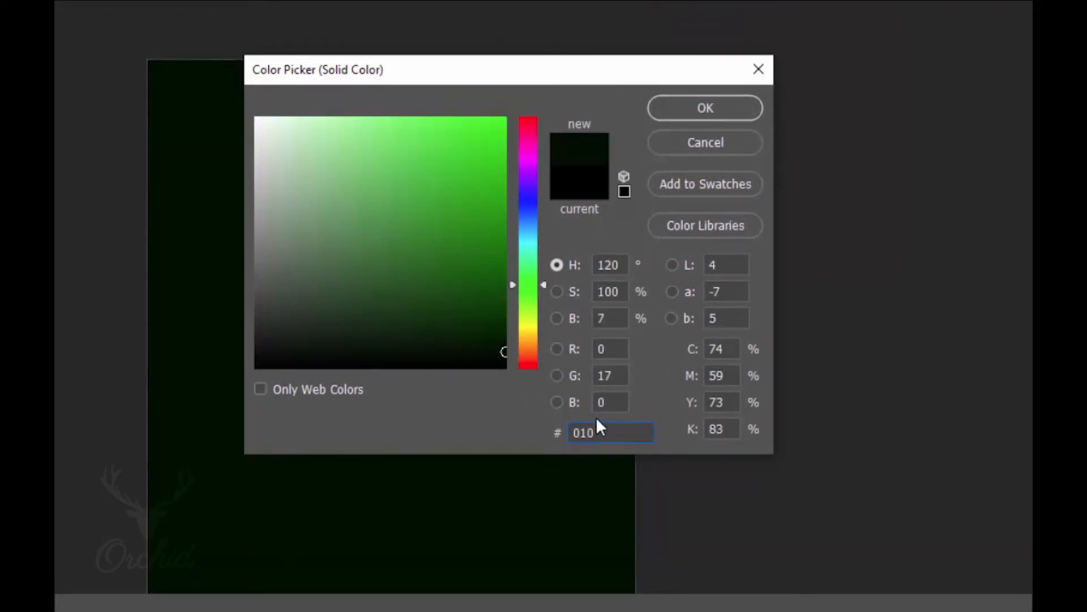
type("e48")
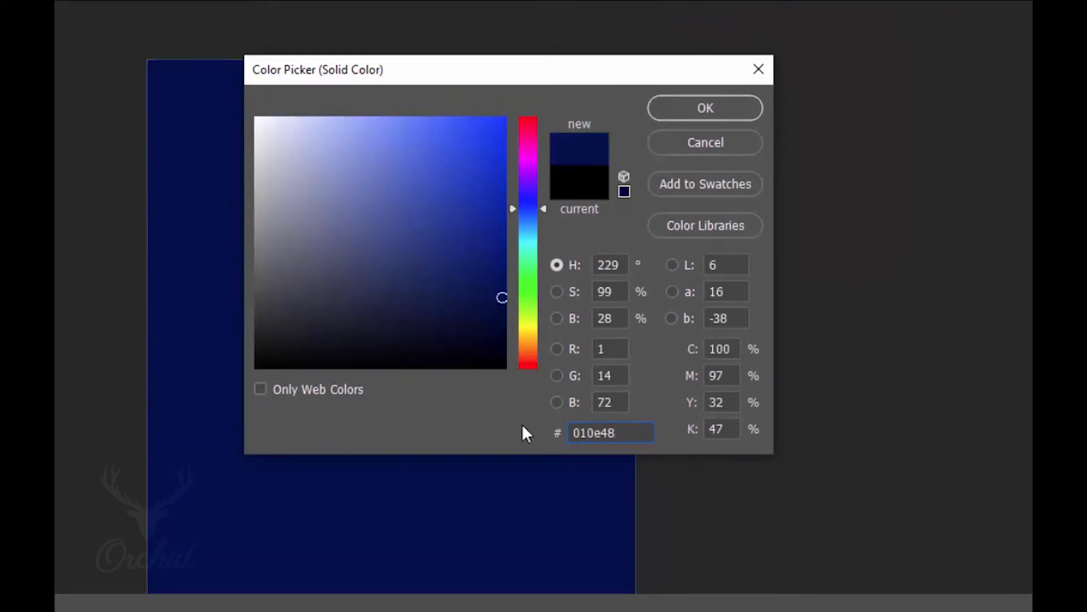
left_click(671, 108)
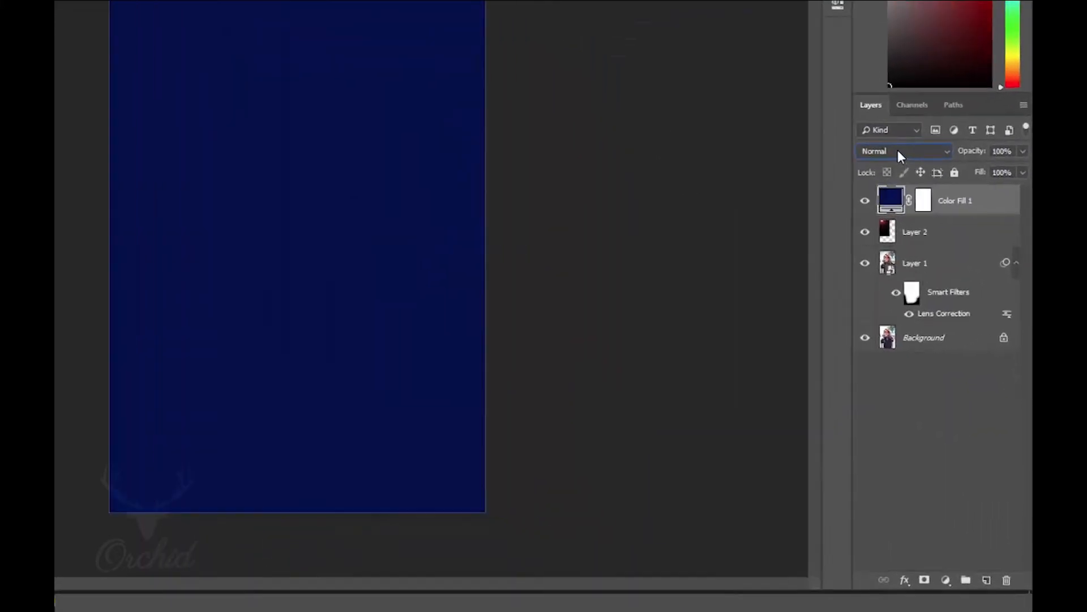
Set the dark blue fill layer's blend mode to Exclusion and compare the photo with and without it.
left_click(970, 270)
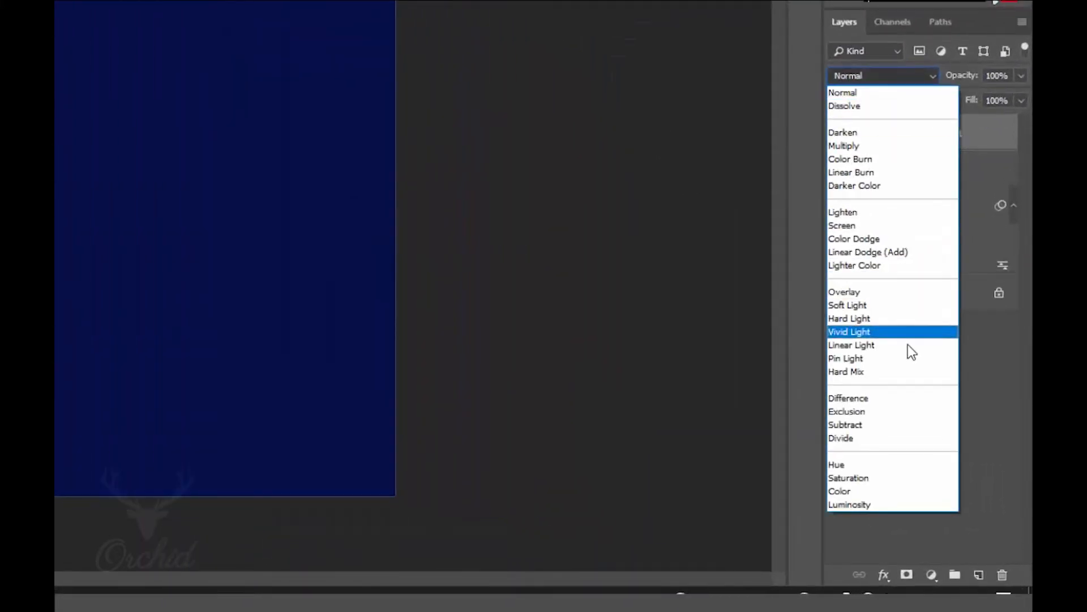
left_click(879, 412)
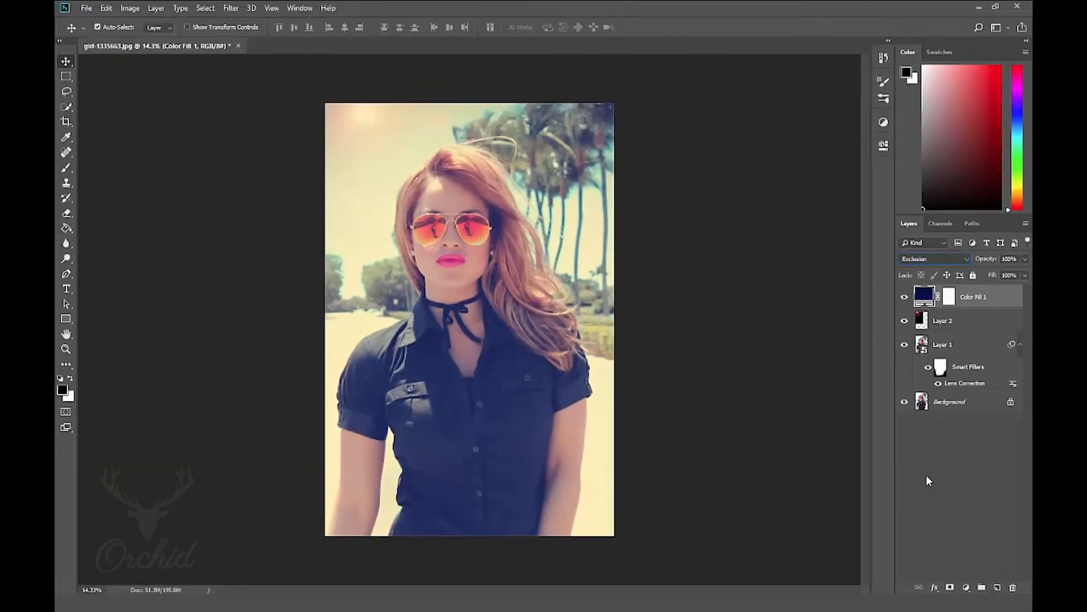
left_click(905, 297)
left_click(906, 297)
Add a second Solid Color fill layer in sandy yellow b9a567 above the dark blue one.
left_click(967, 586)
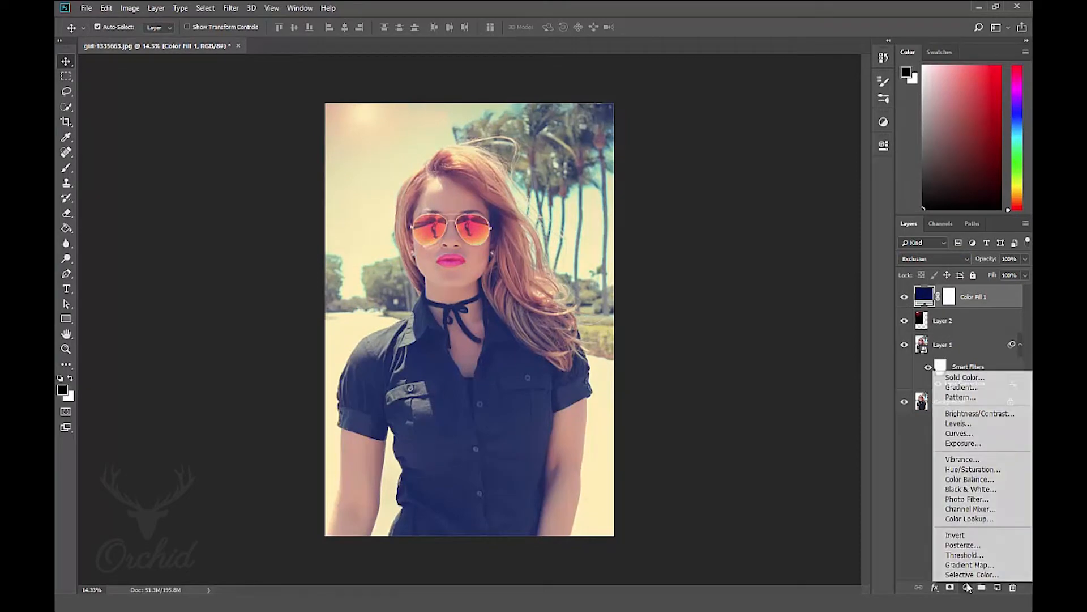
left_click(963, 378)
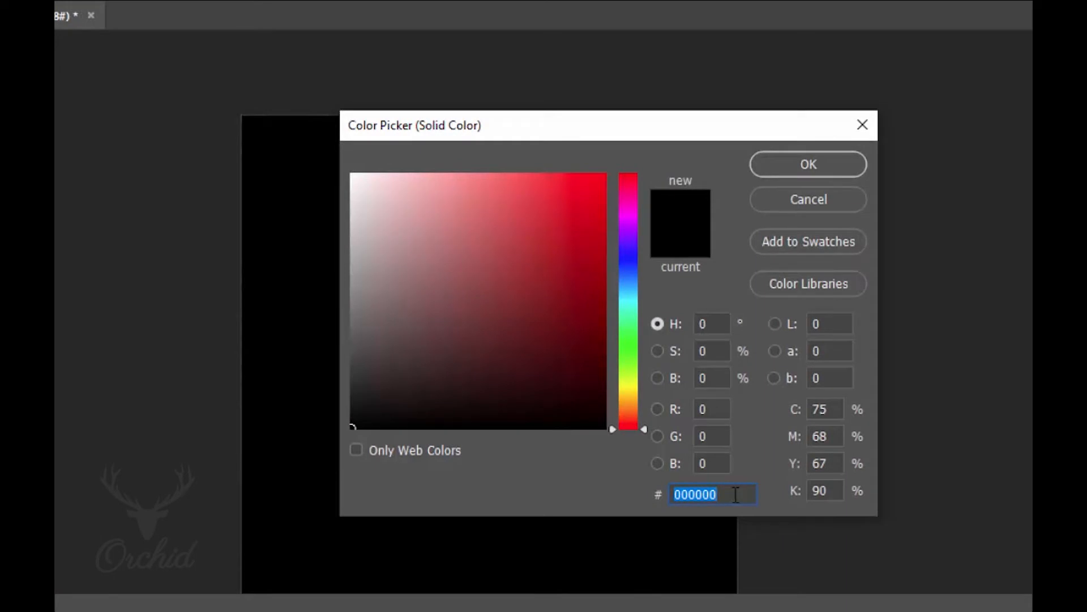
type("b9")
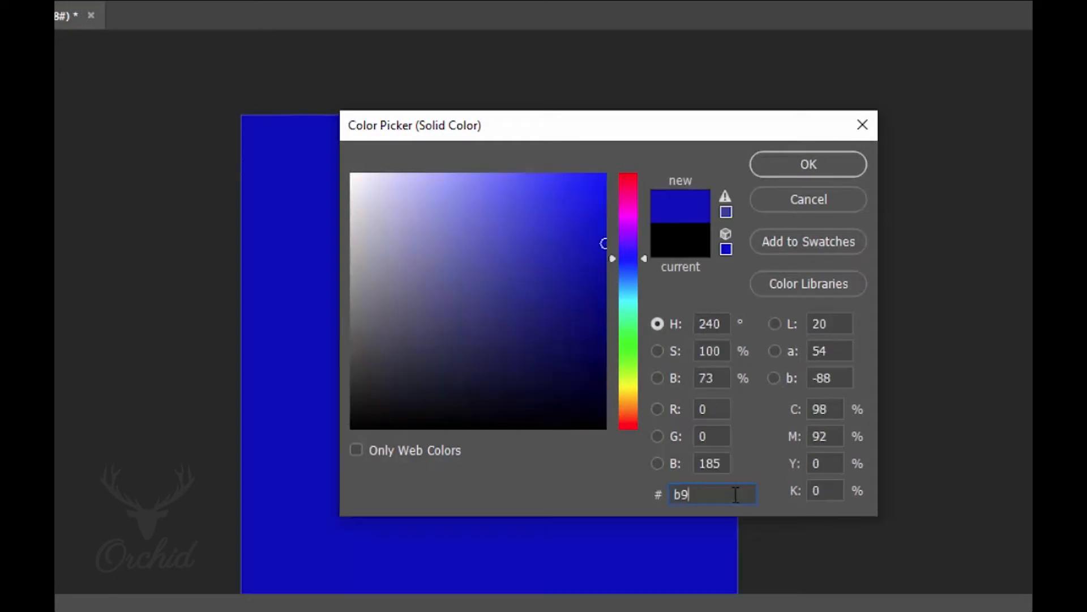
type("a567")
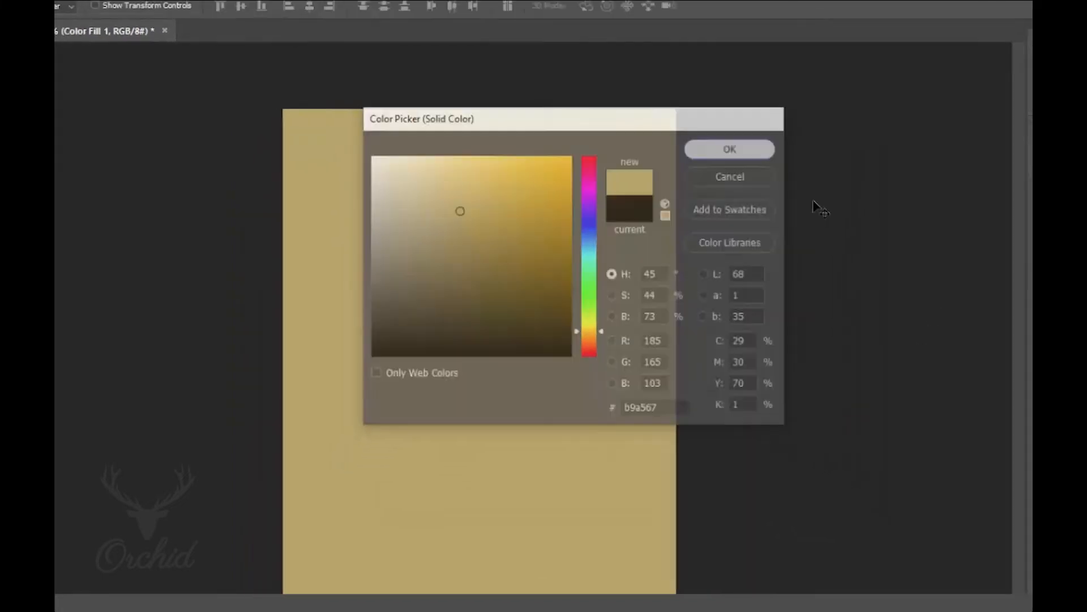
left_click(821, 170)
Blend the sandy yellow fill layer in Soft Light mode at 30% opacity.
left_click(941, 245)
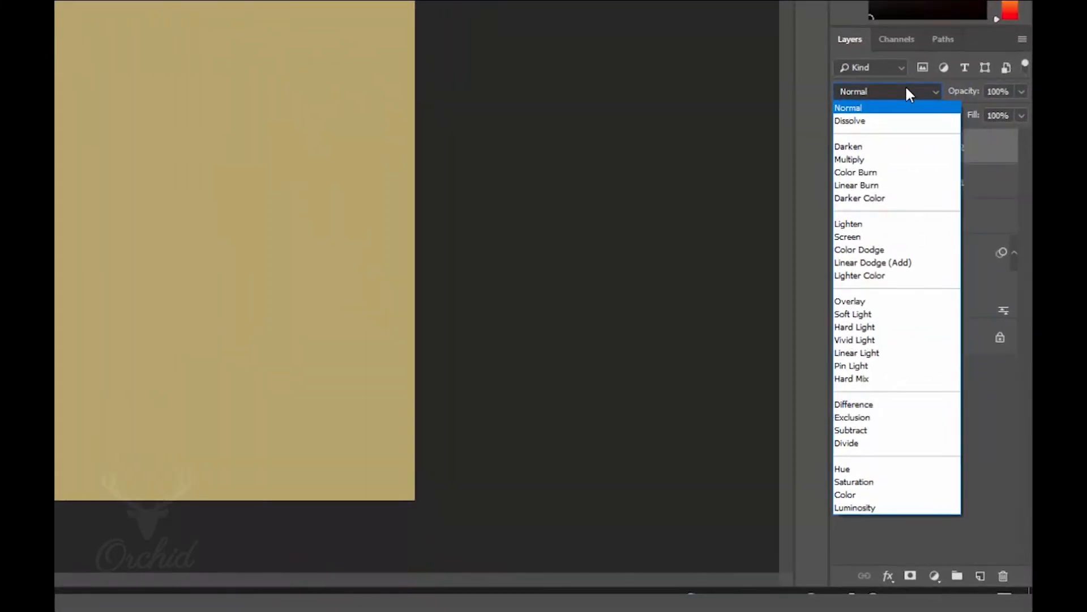
left_click(884, 315)
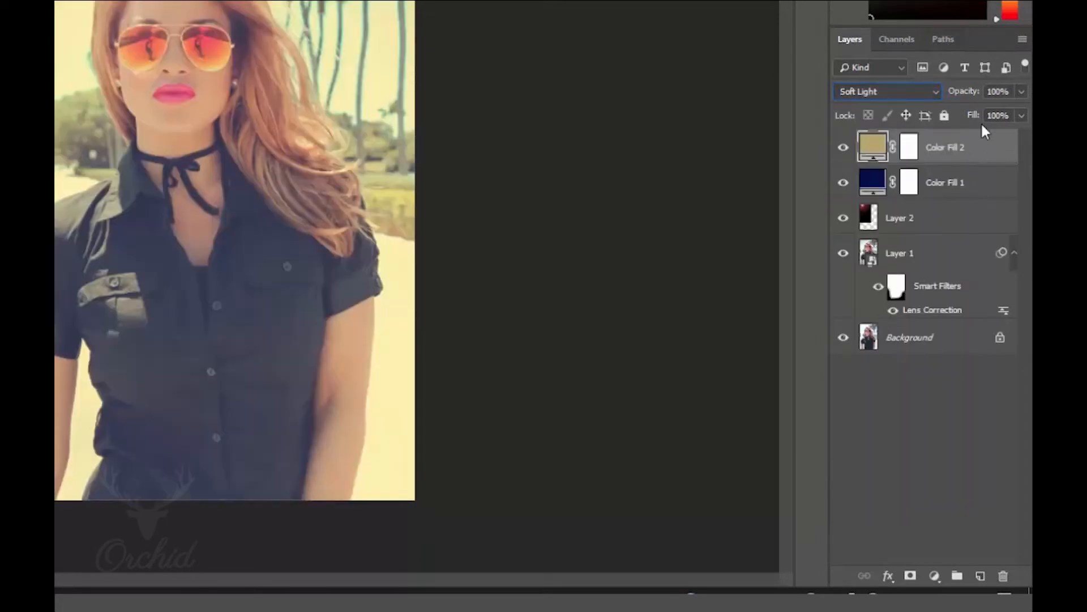
left_click(1022, 91)
left_click_drag(1024, 110, 964, 114)
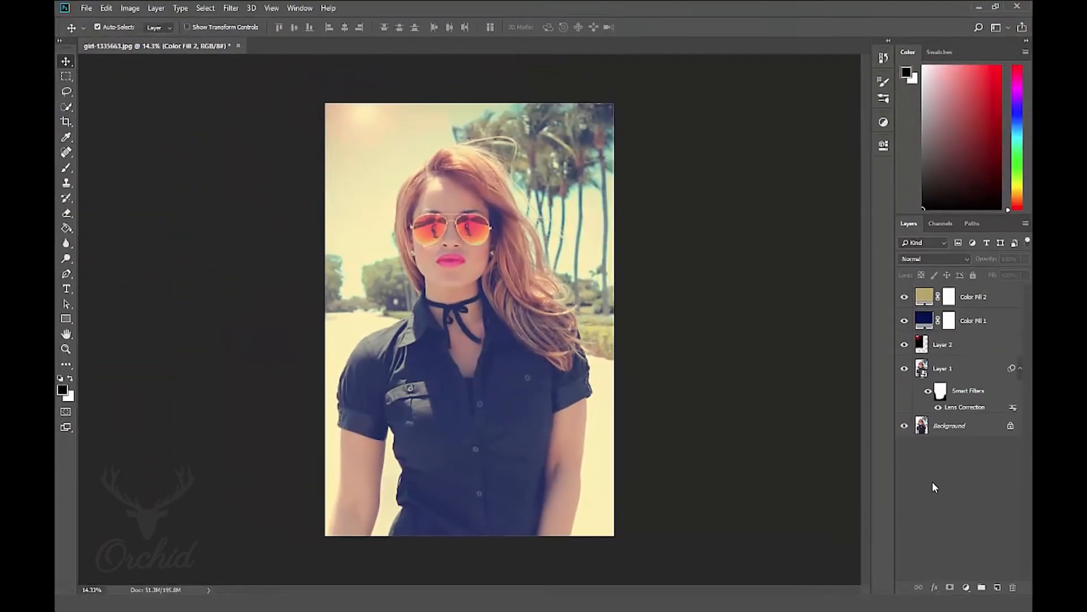
left_click(883, 424)
left_click(966, 299)
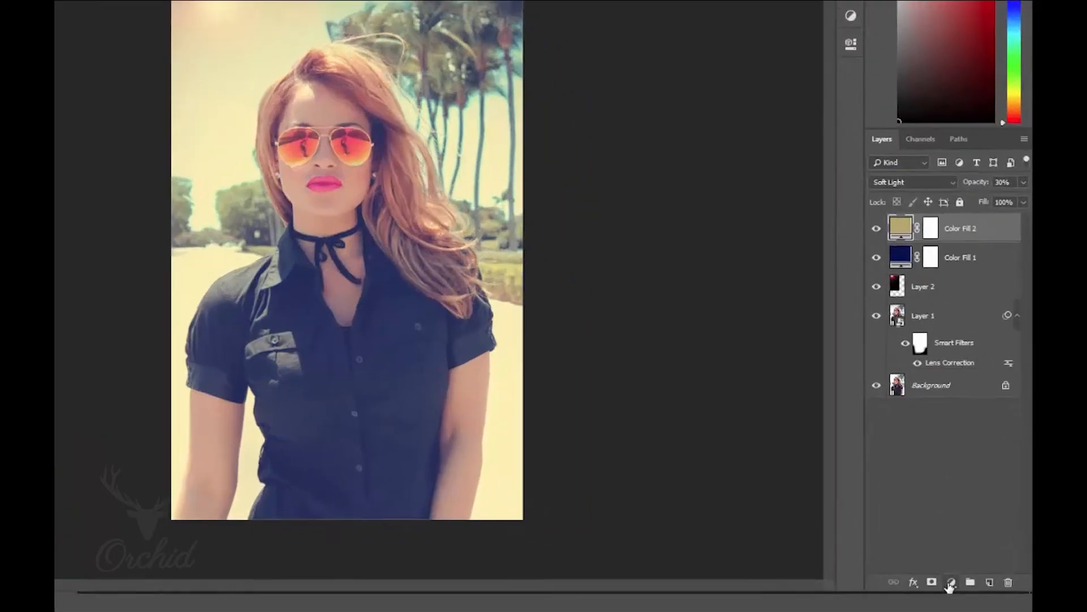
Add a Vibrance adjustment layer above the colour fills with Vibrance set to +46.
left_click(967, 587)
left_click(909, 355)
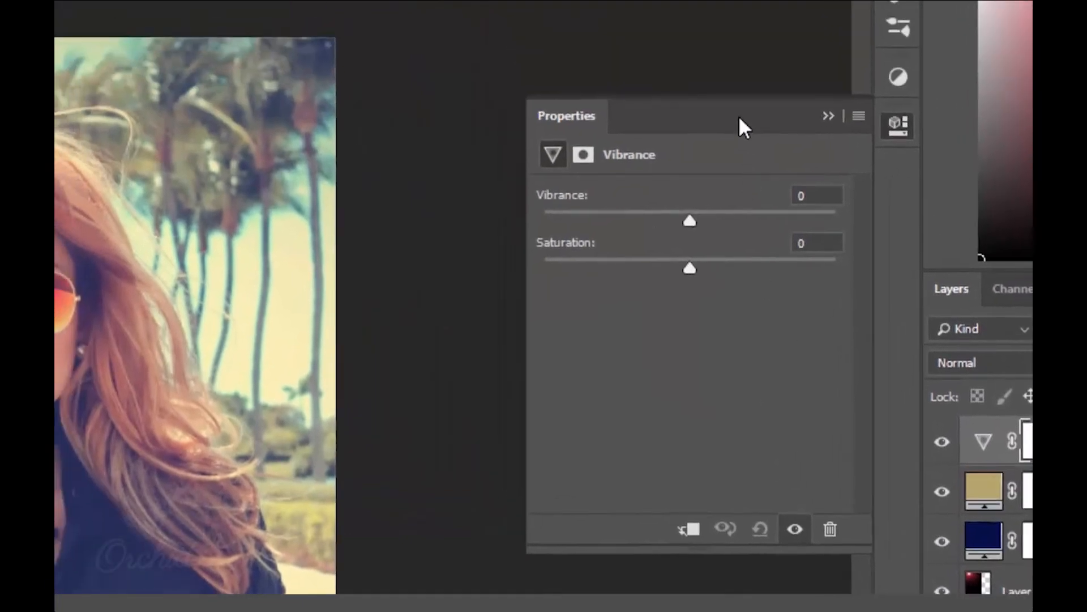
left_click_drag(739, 116, 544, 187)
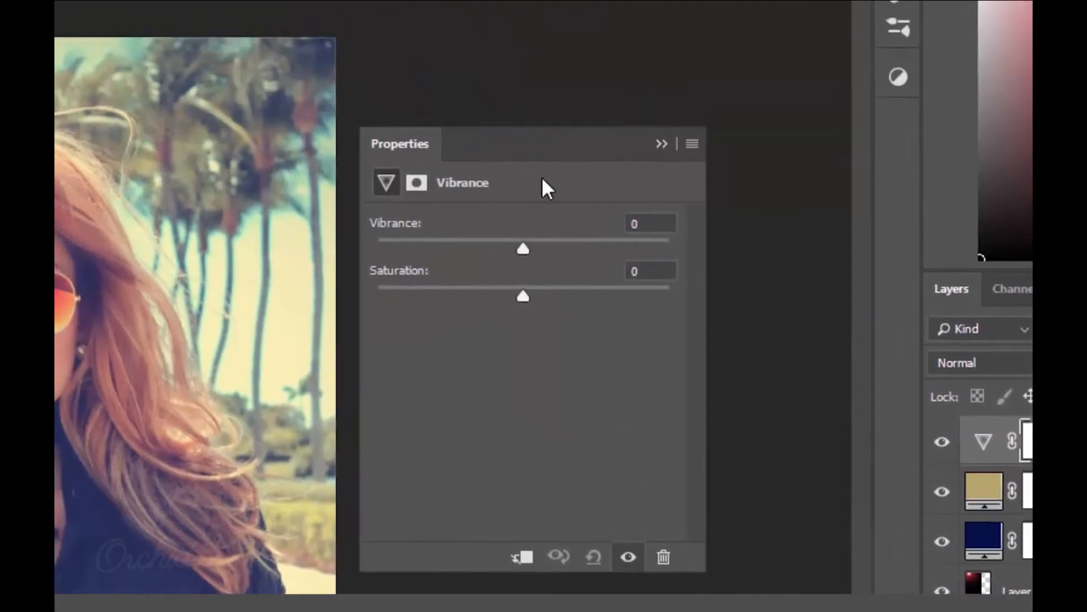
left_click_drag(519, 256, 592, 249)
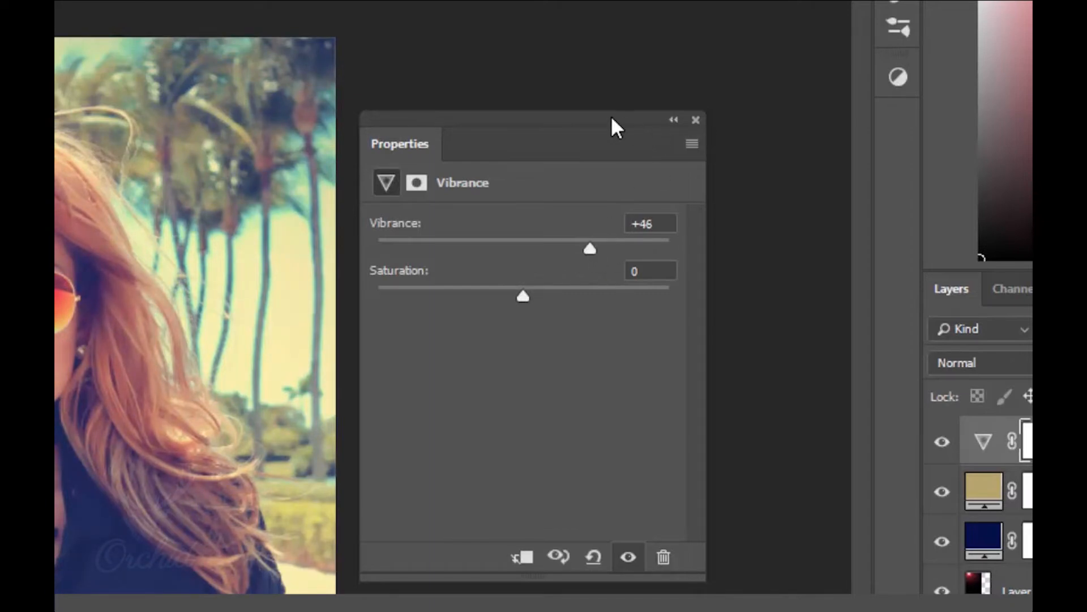
left_click_drag(611, 119, 888, 140)
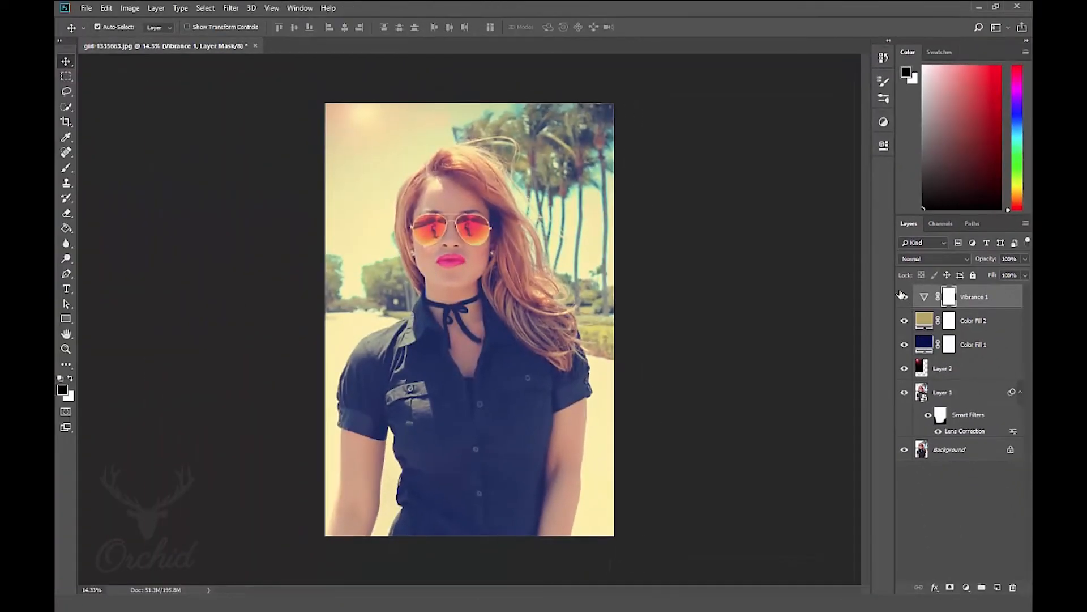
left_click(914, 338)
left_click(904, 298)
Stamp all visible layers into a new layer and apply a High Pass filter with a 3.7-pixel radius.
key("ctrl+shift+alt+e")
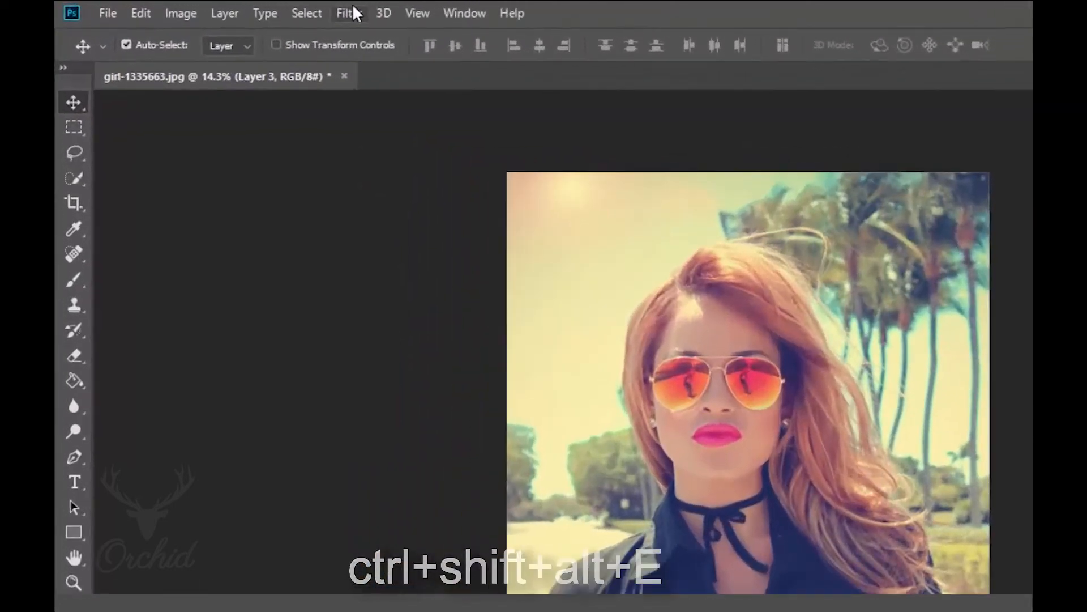
left_click(231, 7)
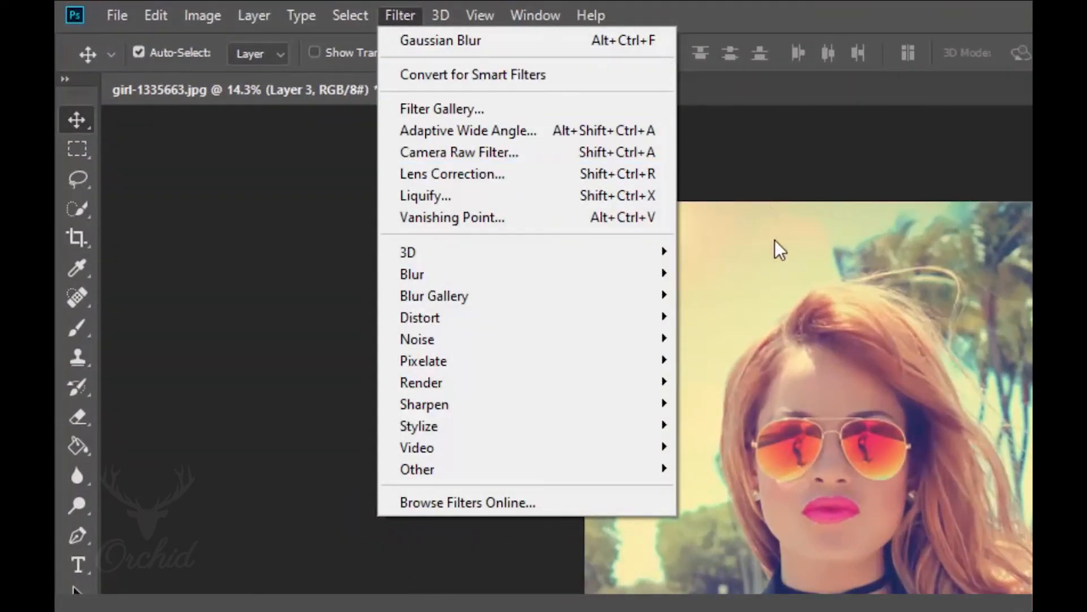
mouse_move(602, 474)
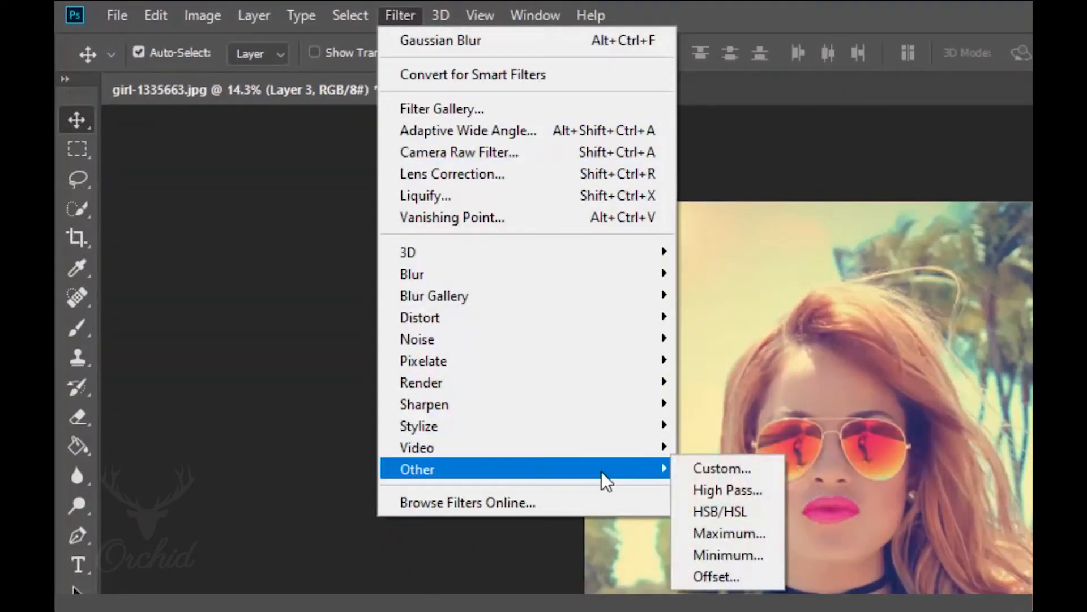
left_click(750, 490)
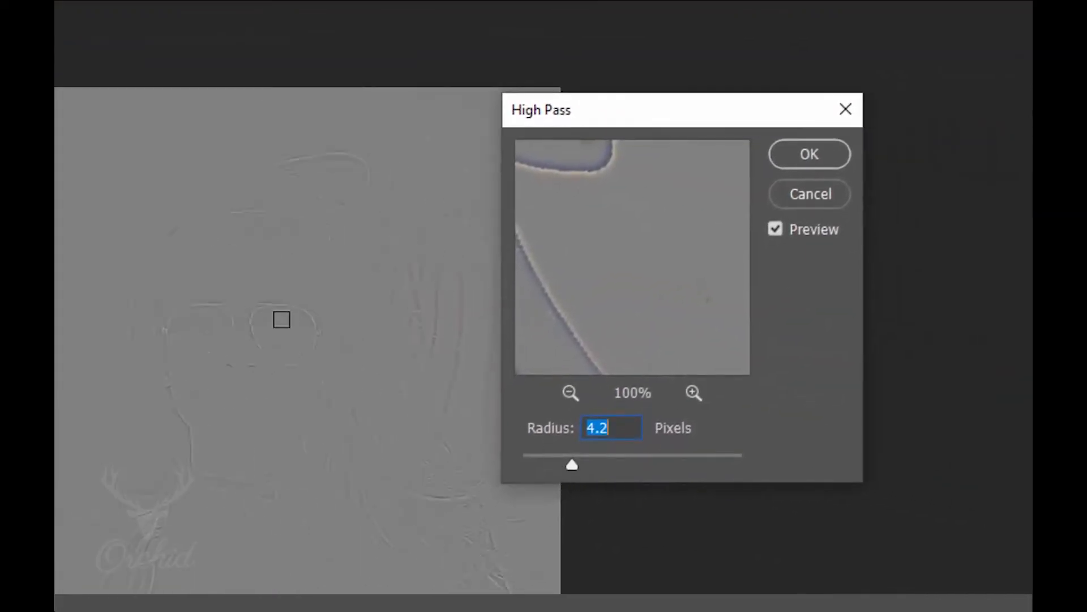
left_click(255, 383)
left_click_drag(623, 300, 538, 376)
left_click_drag(567, 458, 565, 457)
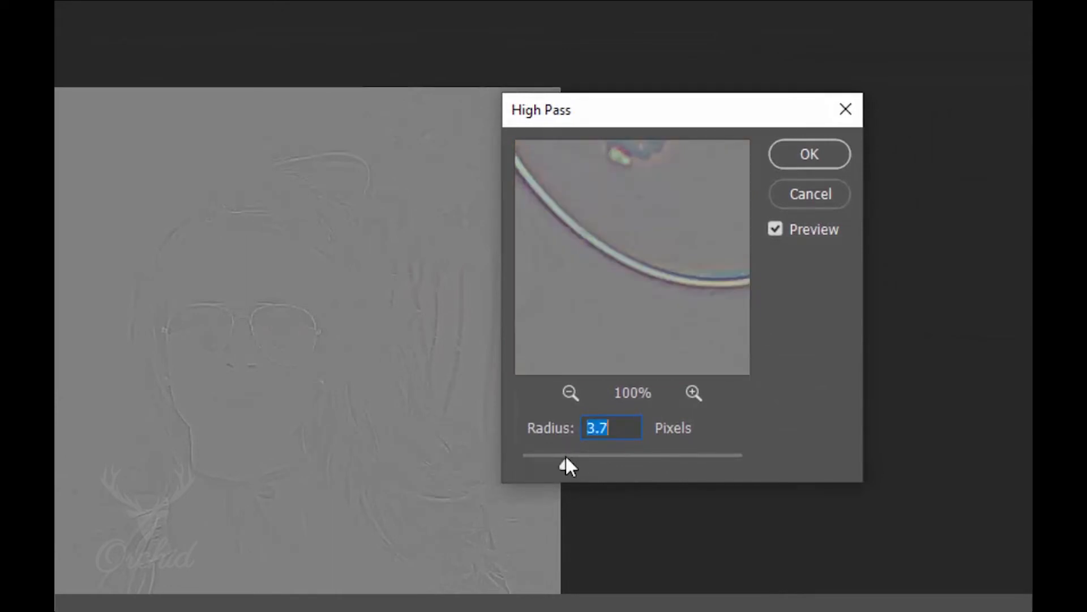
left_click(814, 152)
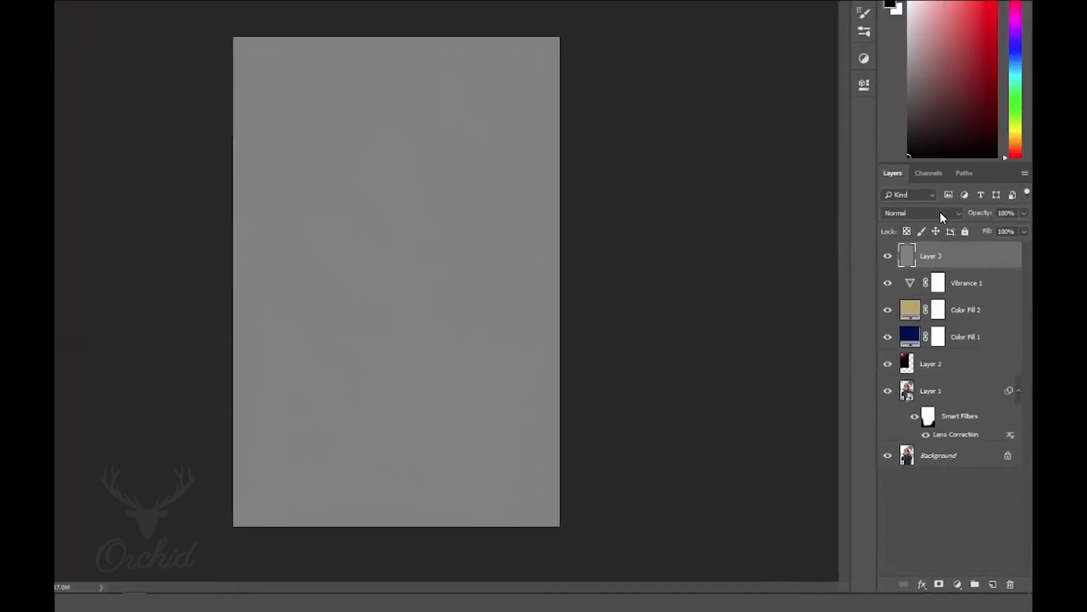
Set the grey High Pass layer's blend mode to Hard Light to sharpen the portrait.
left_click(951, 258)
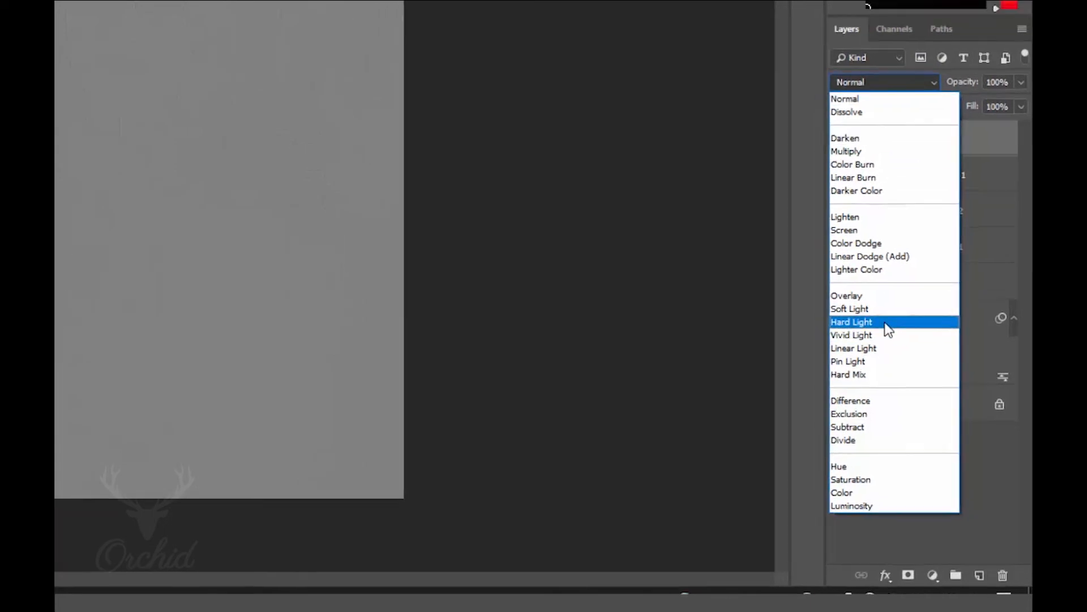
left_click(886, 323)
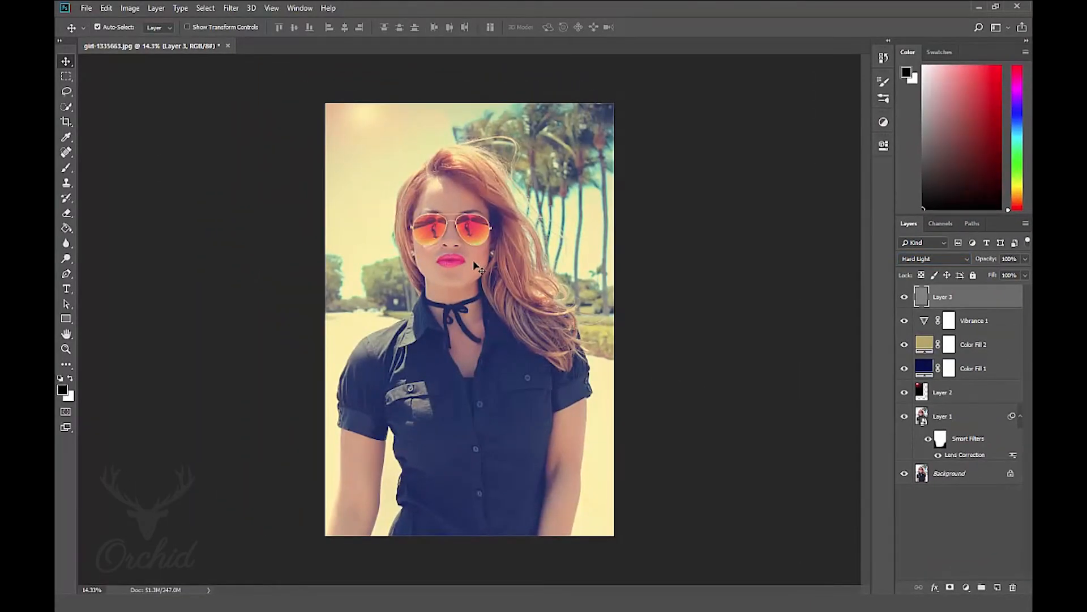
Examine the face and hair with and without the High Pass layer, and compare the full edit with the original photo.
scroll(476, 266, "up", 5)
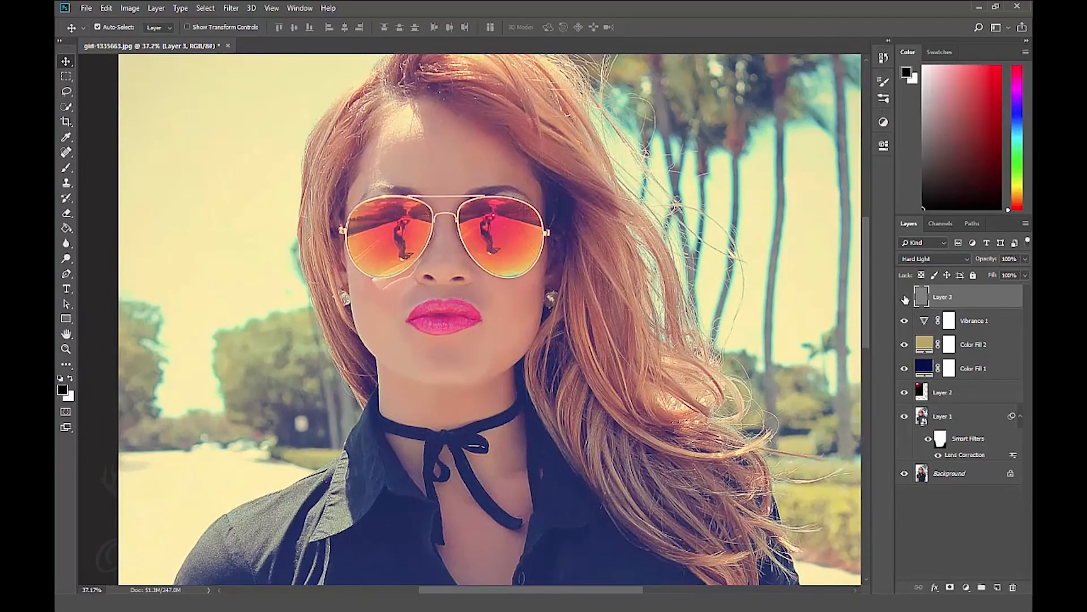
left_click(905, 300)
left_click(905, 298)
left_click(905, 298)
left_click(905, 299)
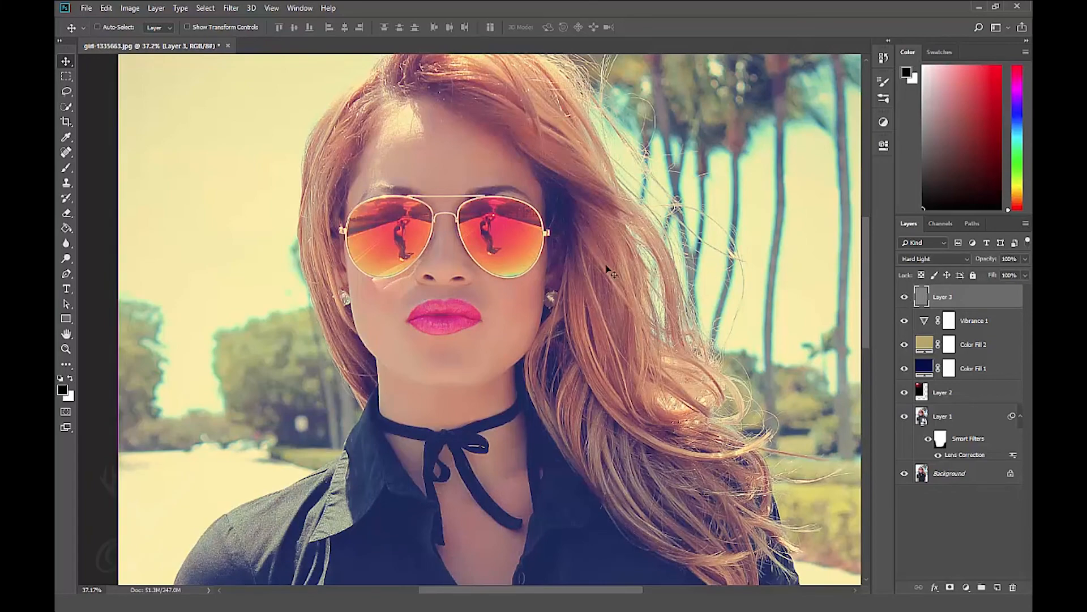
key("ctrl+0")
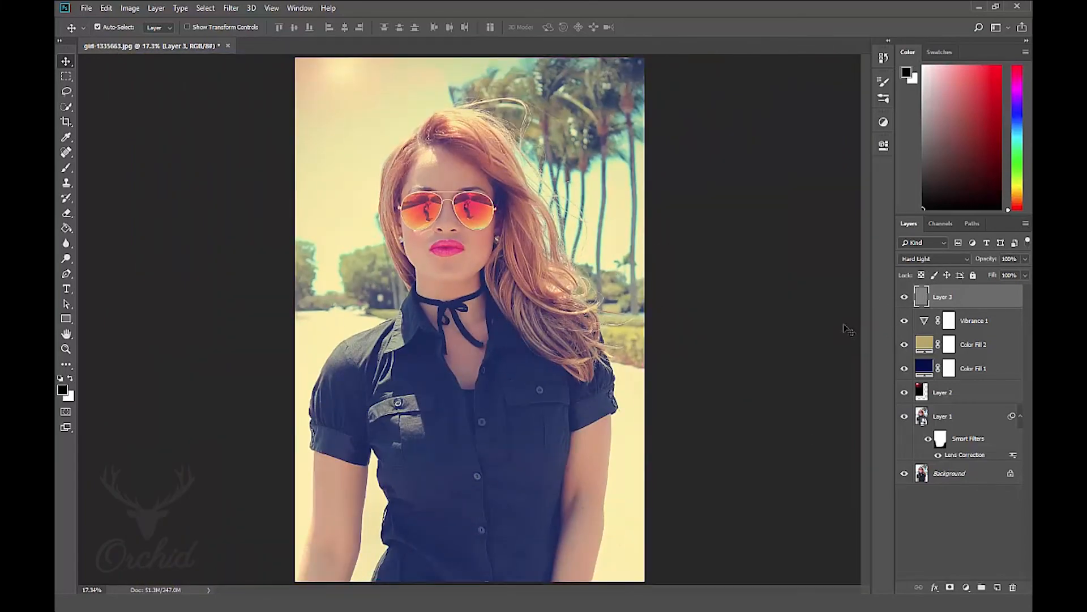
scroll(576, 324, "down", 2)
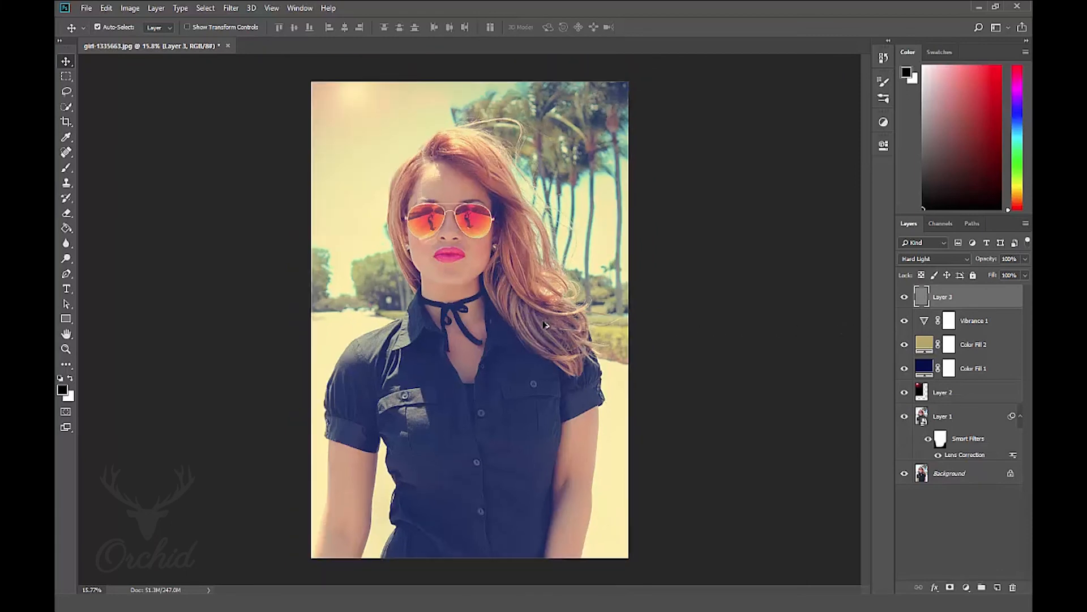
left_click(904, 475, "alt")
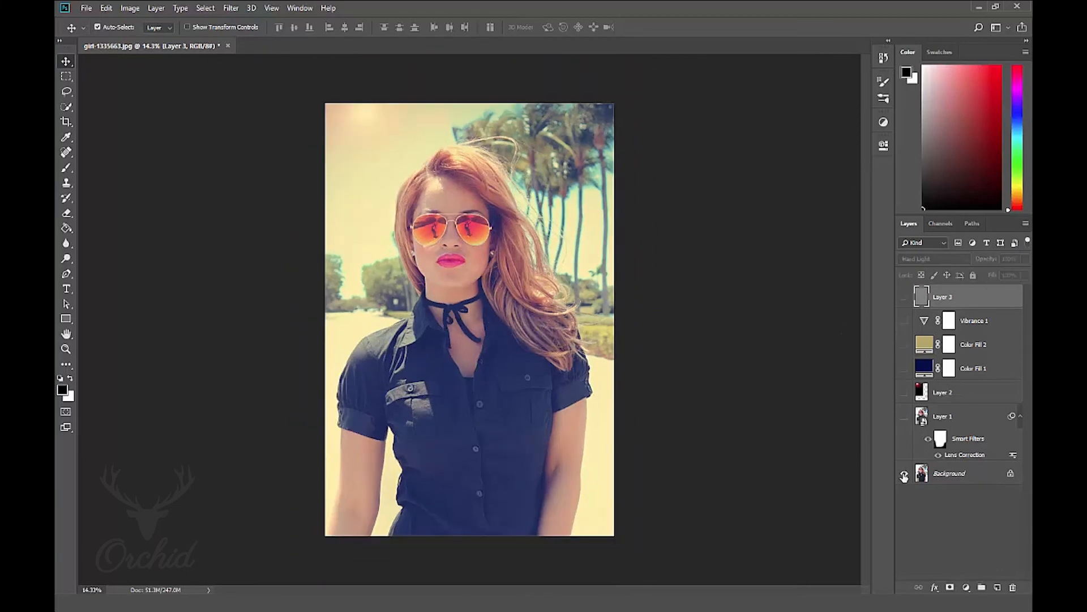
left_click(904, 476, "alt")
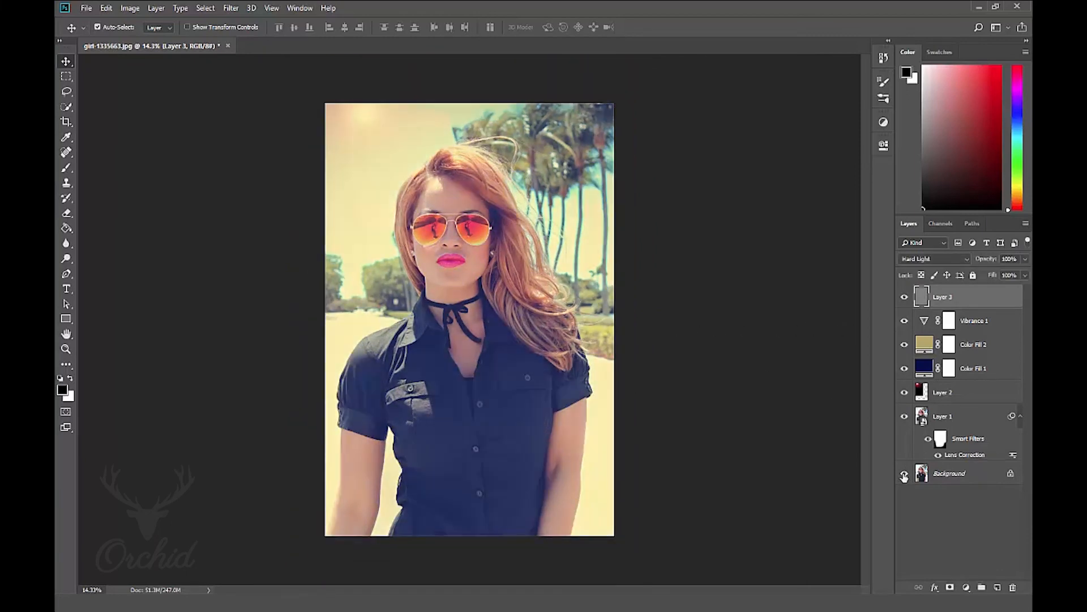